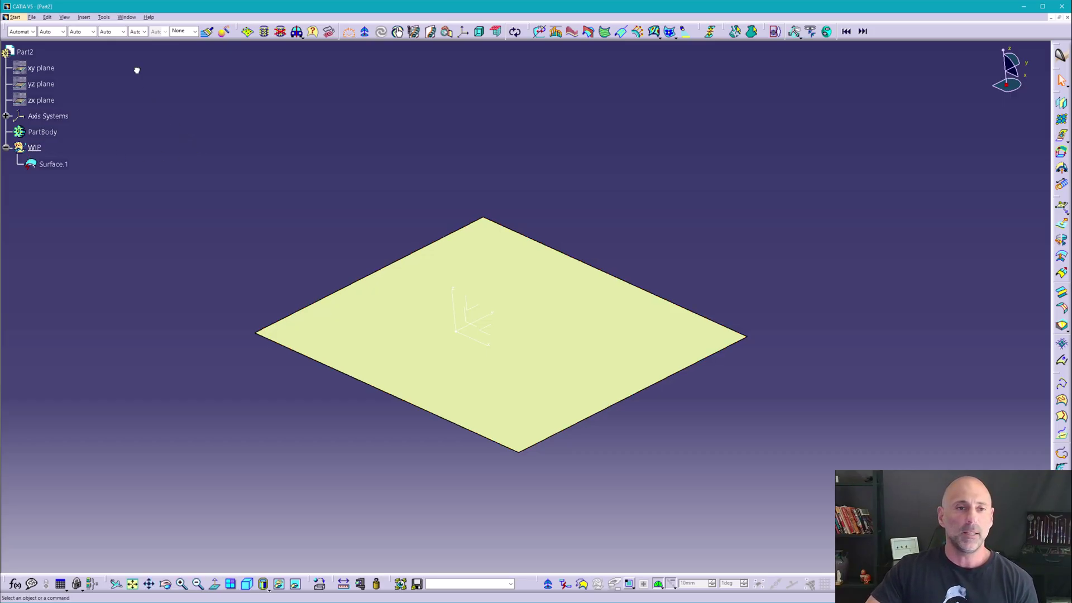
Recolour Surface.1 in the WIP geometrical set from pale yellow to tan
click(91, 18)
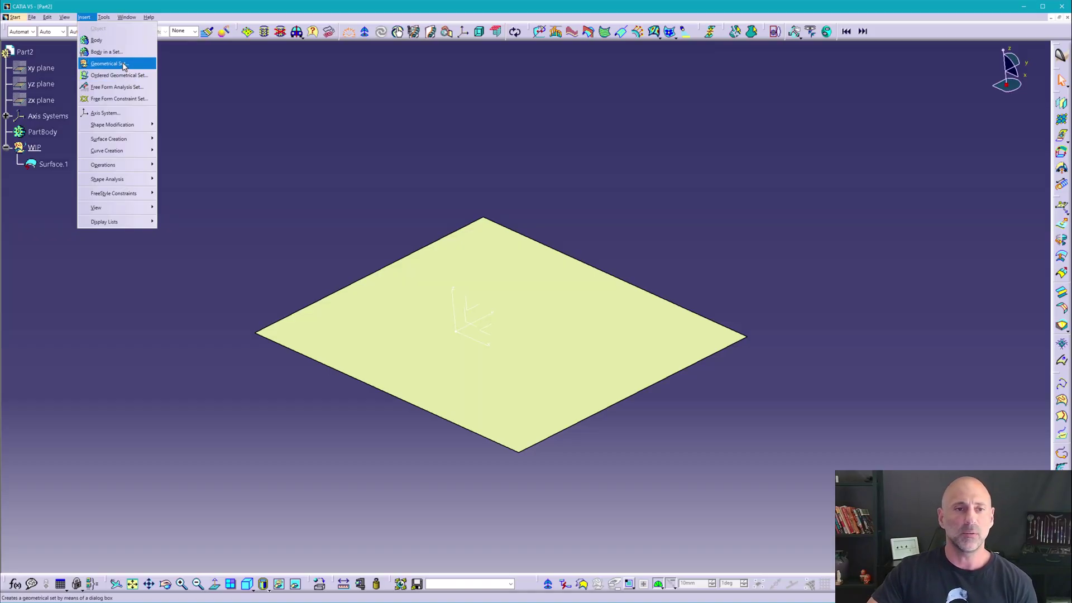
click(286, 135)
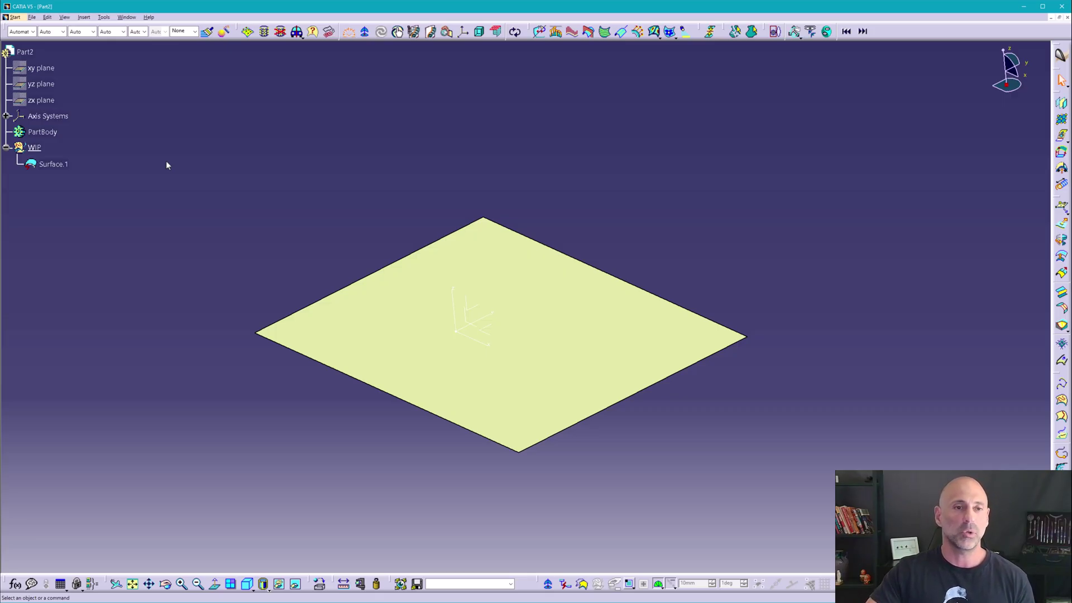
click(38, 148)
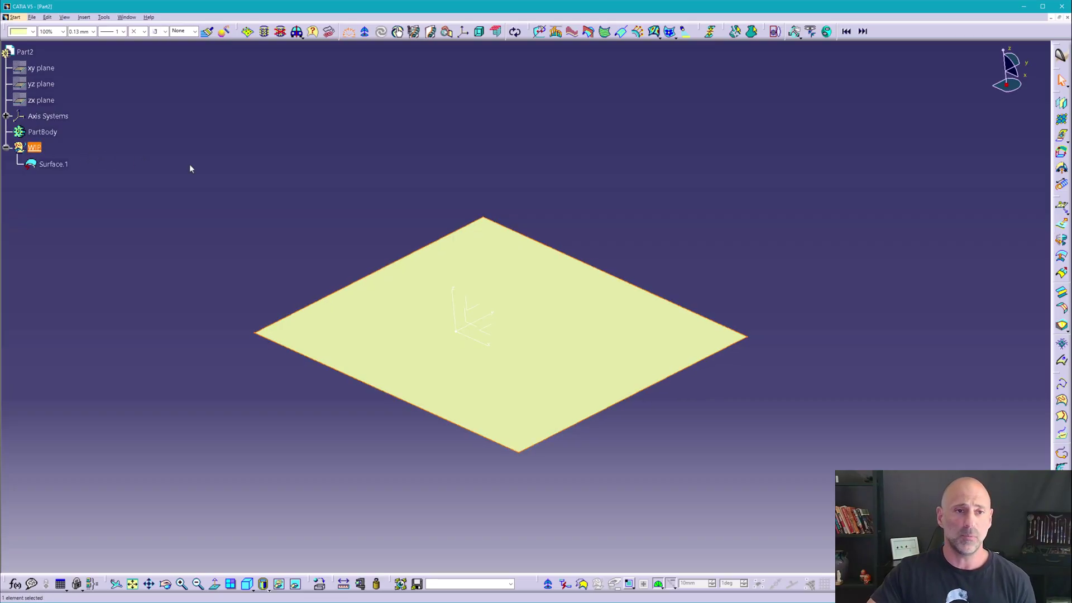
click(33, 32)
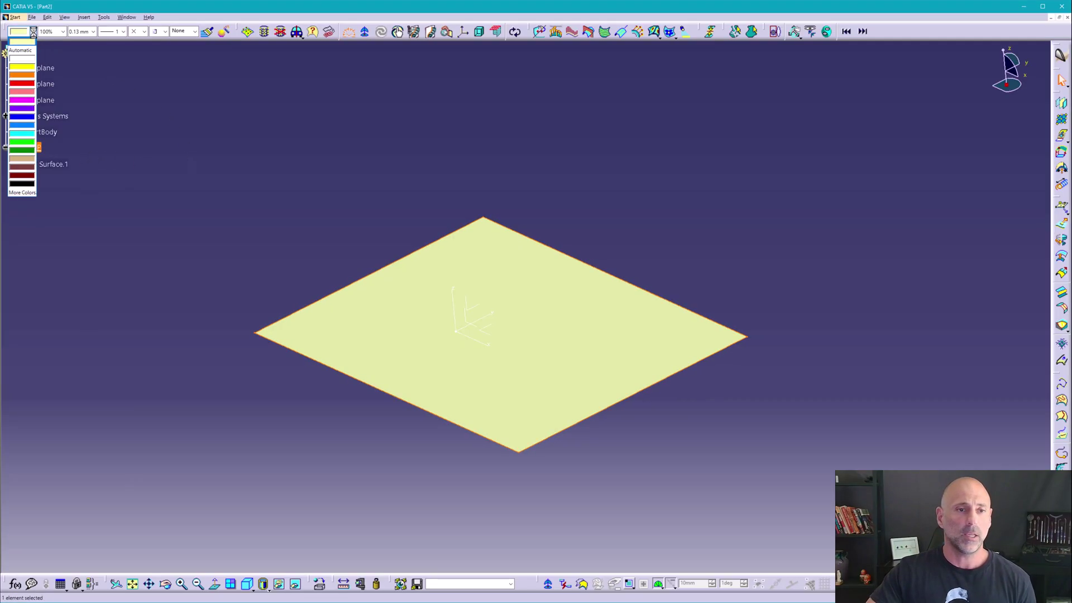
click(22, 159)
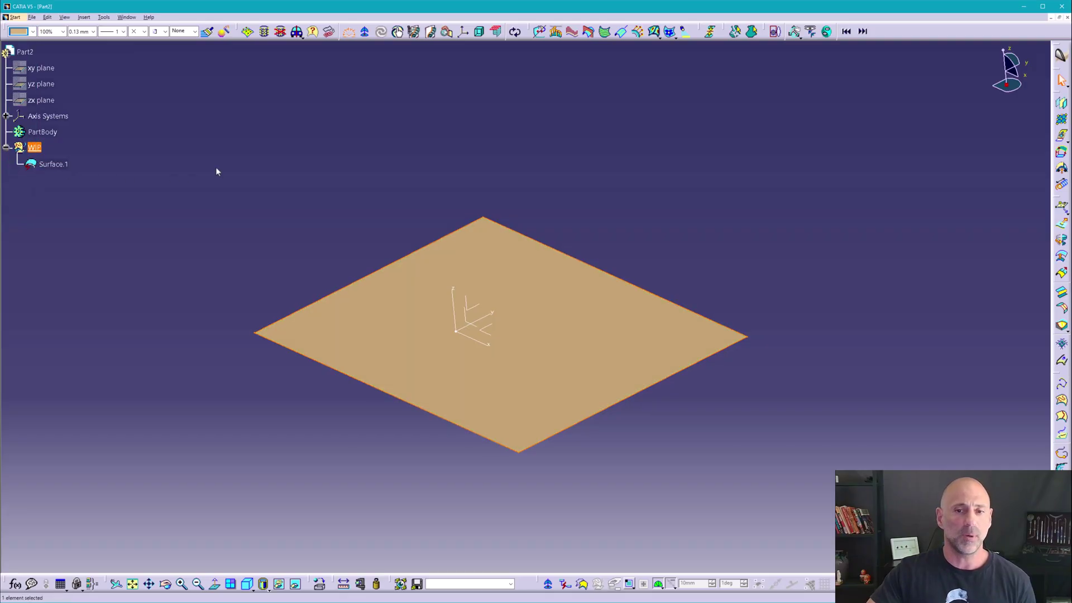
click(216, 169)
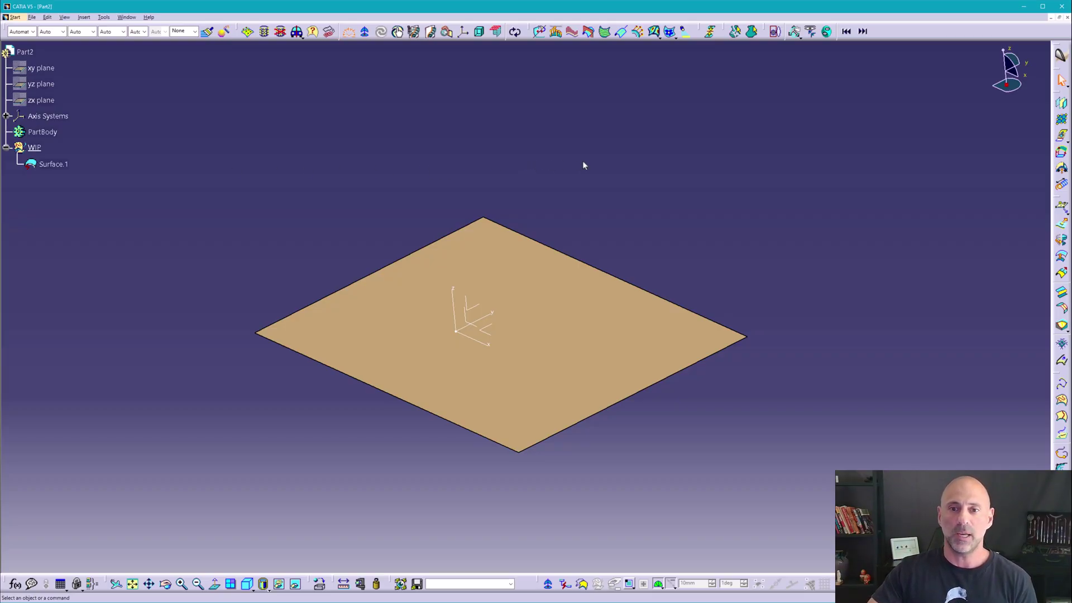
Switch to the Generative Shape Design workbench
middle_drag(588, 168, 574, 291)
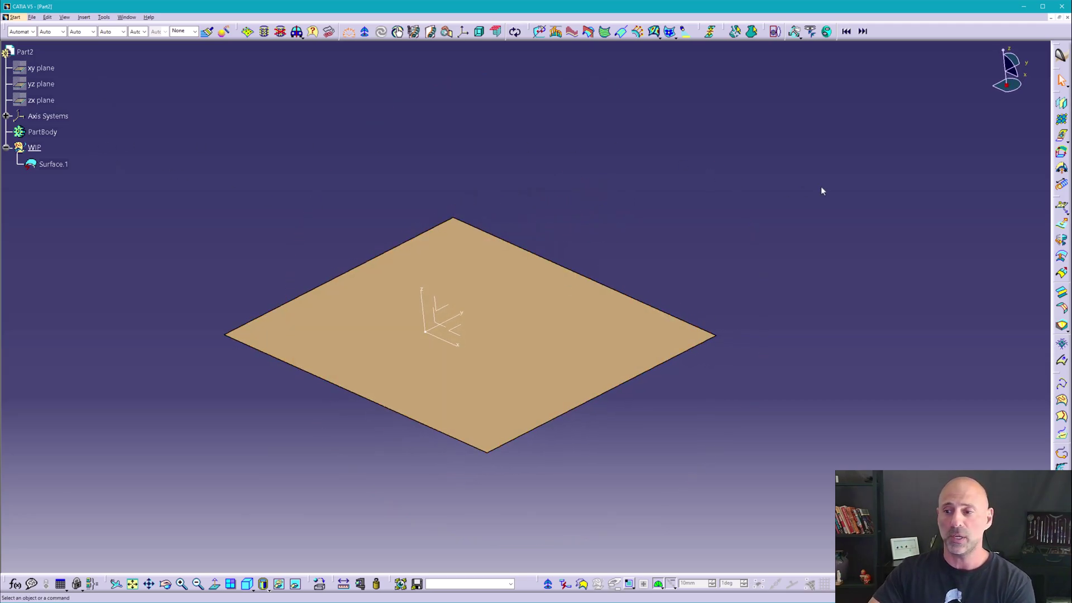
middle_drag(838, 203, 814, 202)
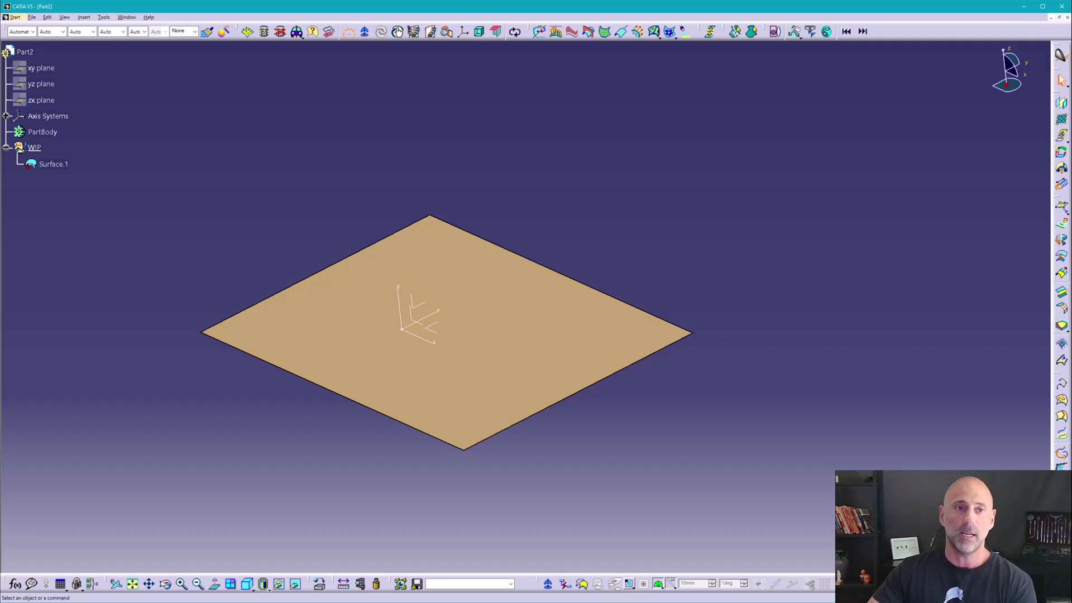
click(15, 17)
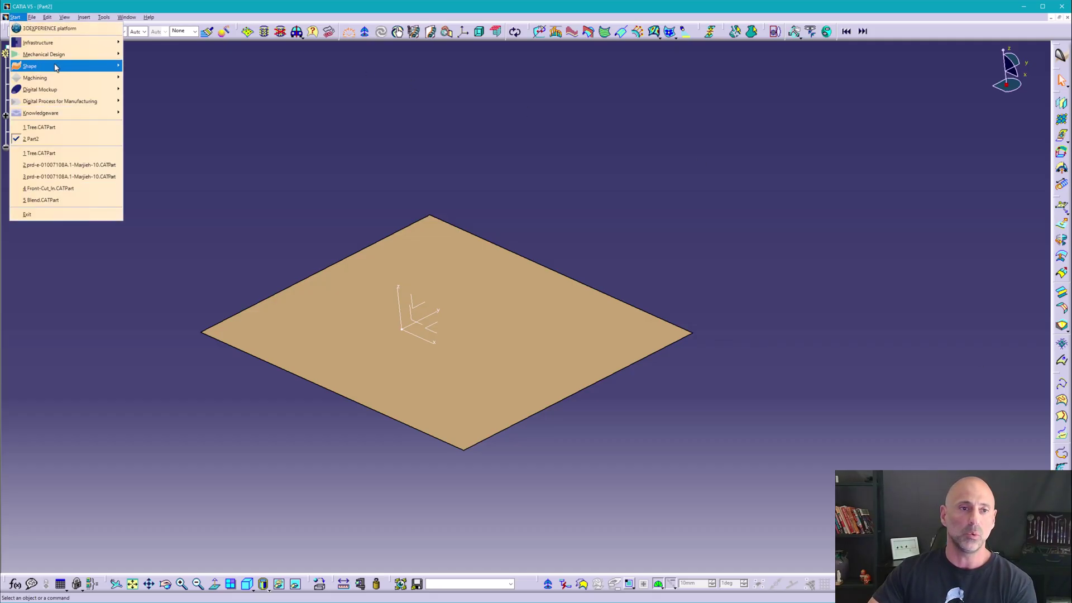
mouse_move(67, 66)
click(166, 101)
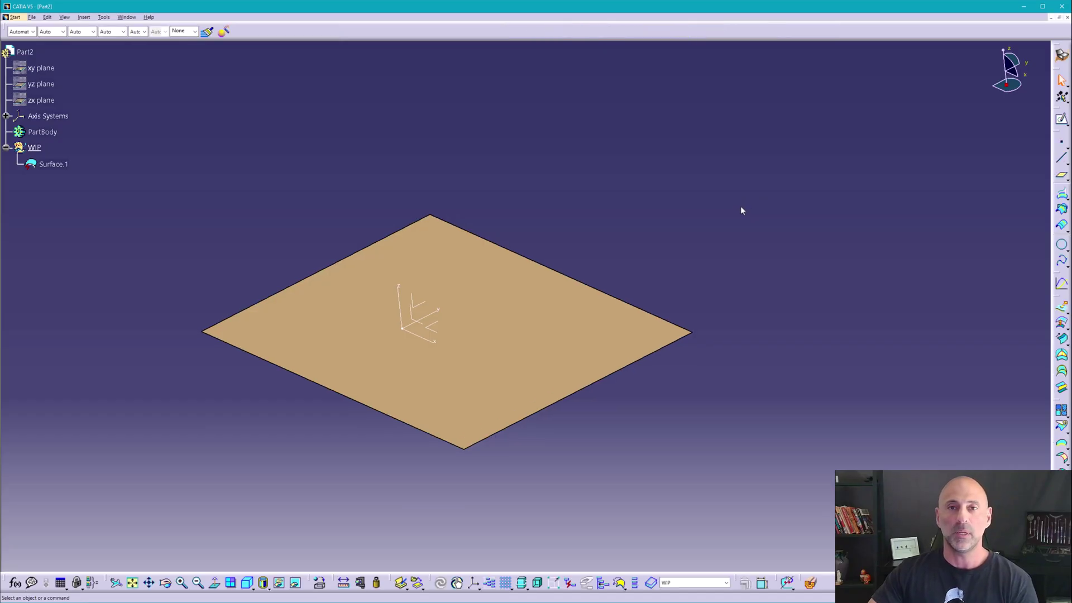
Intersect Surface.1 with the ZX plane to create Intersect.1
middle_drag(714, 215, 761, 156)
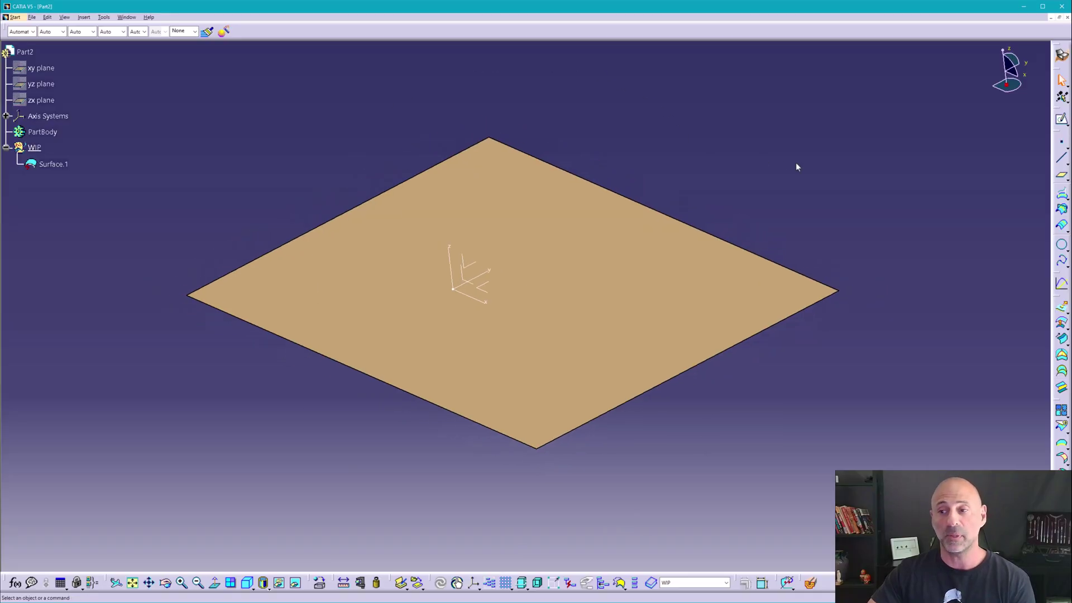
click(1062, 210)
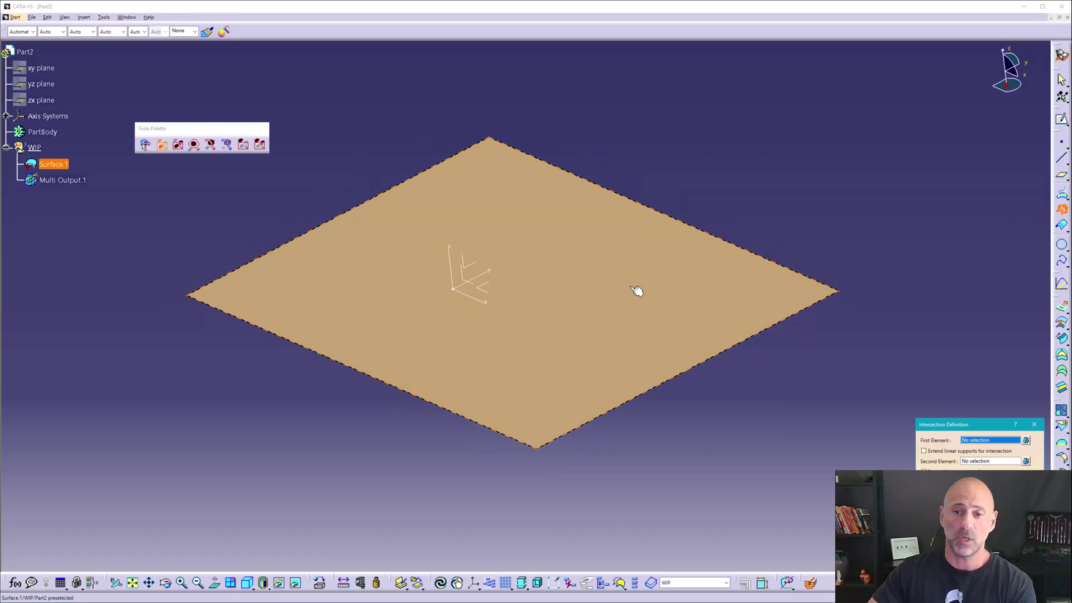
click(512, 296)
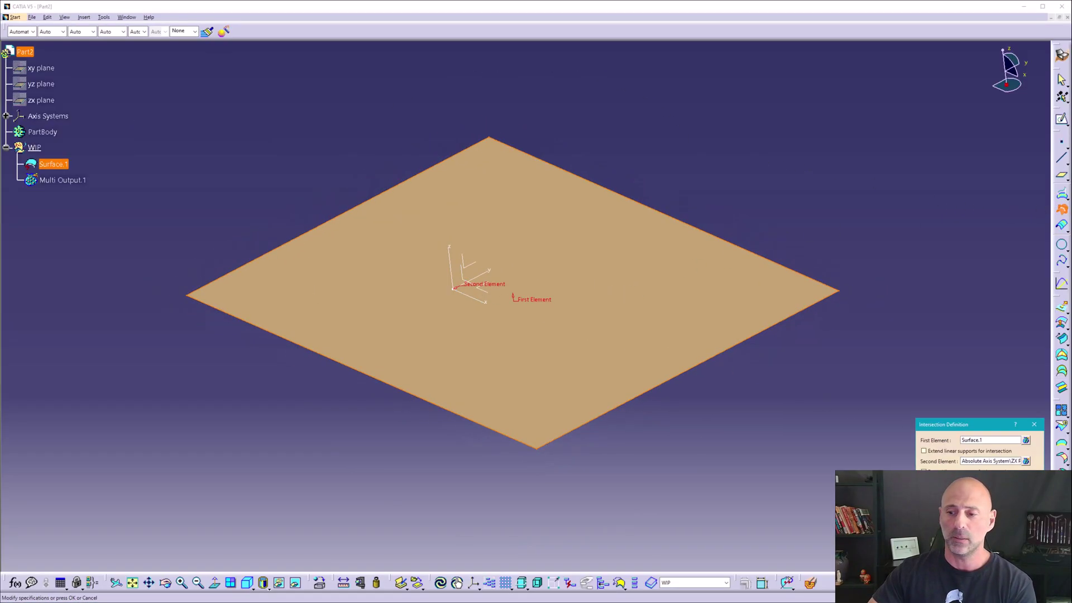
key(Return)
middle_drag(694, 421, 480, 402)
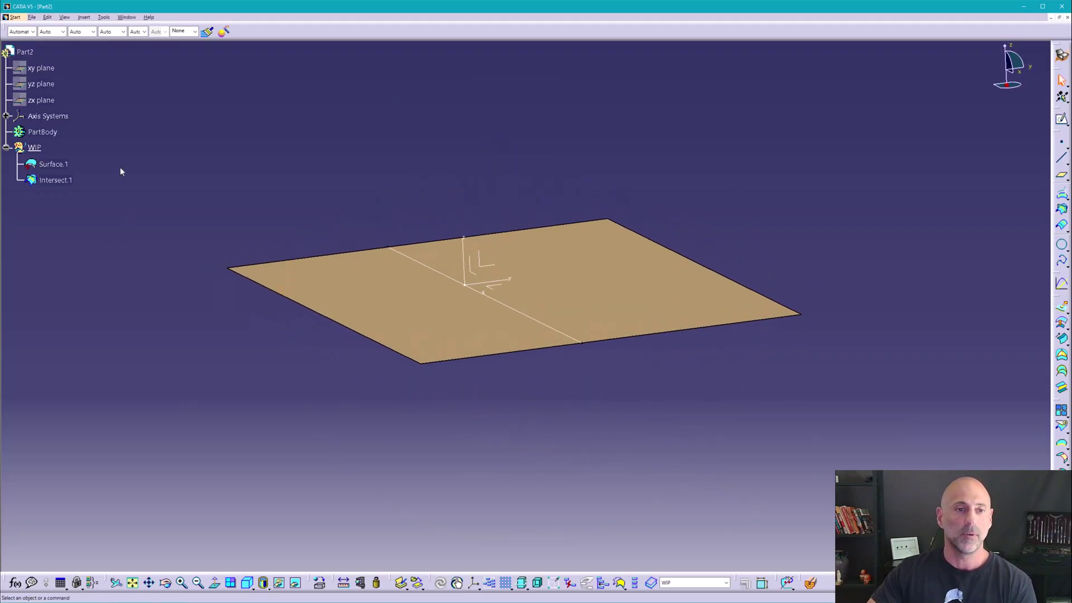
In WIP's graphic properties, make lines and curves cyan, 1.4 mm thick and dashed
right_click(39, 148)
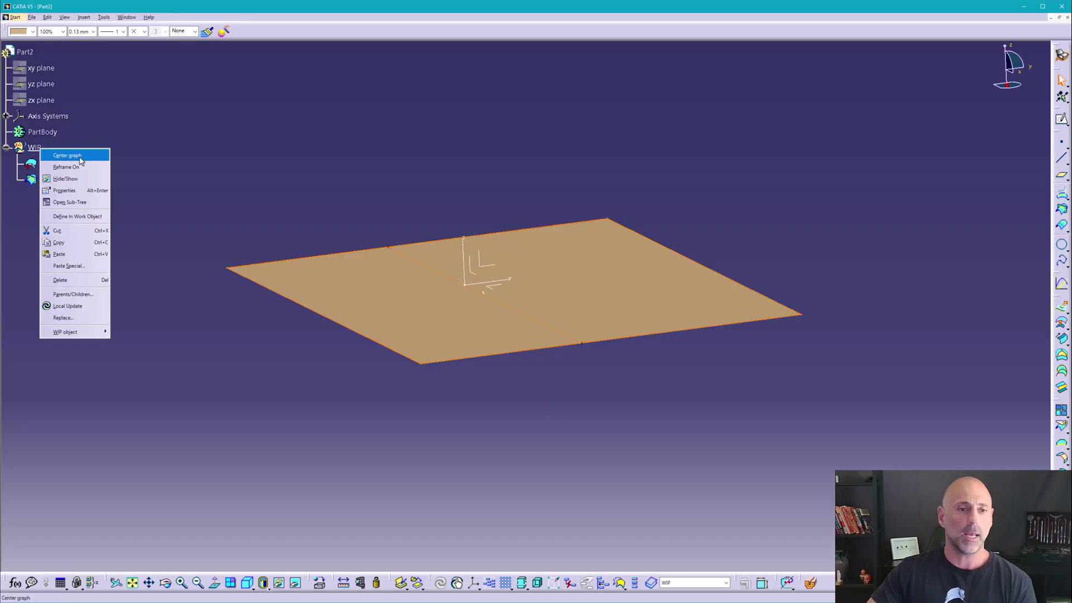
click(69, 182)
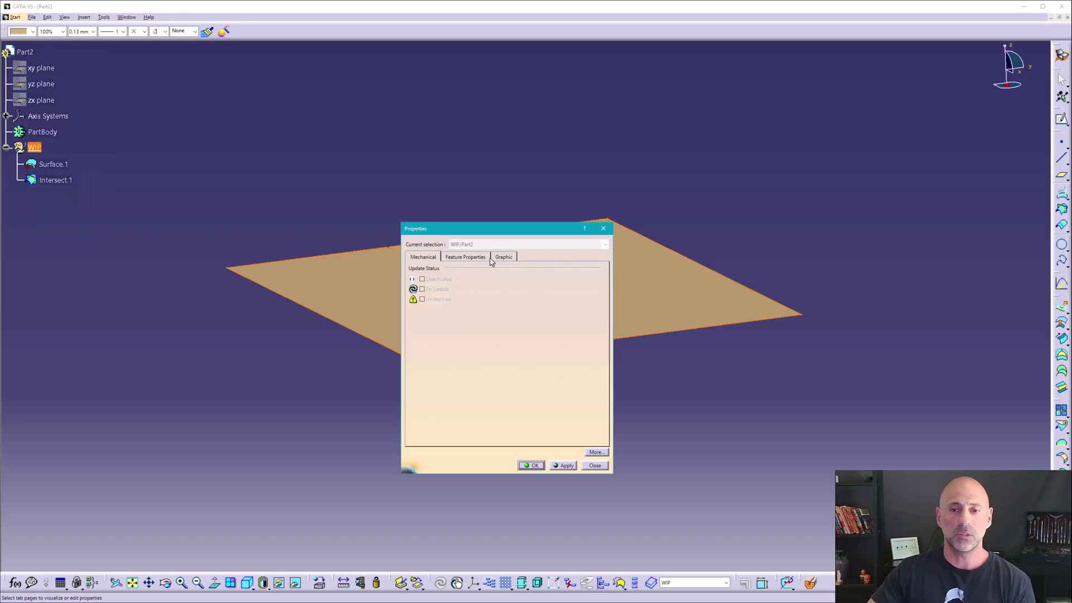
click(500, 258)
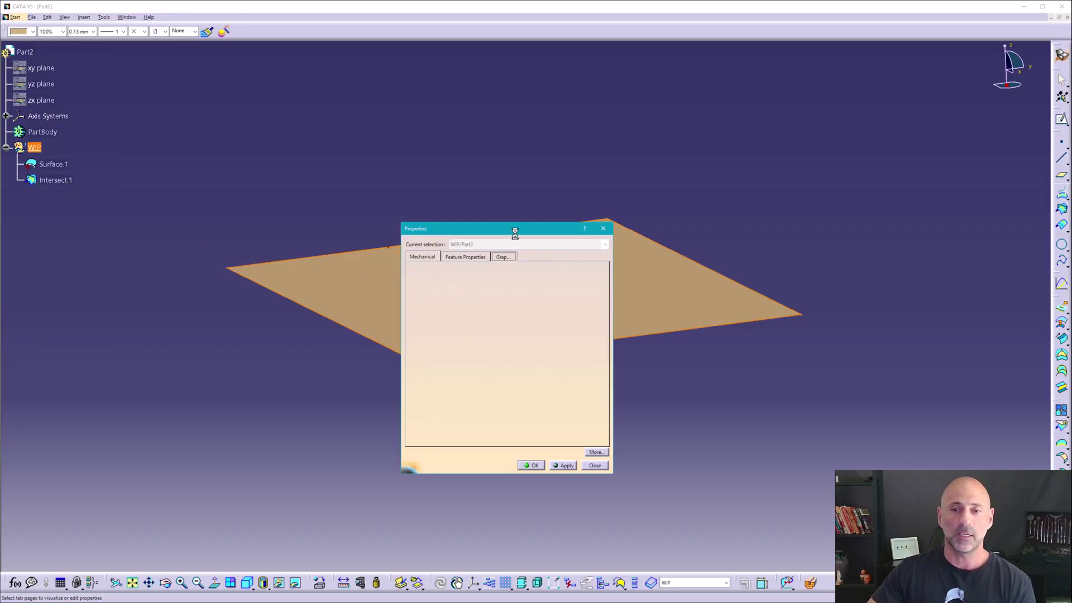
drag(560, 110, 566, 82)
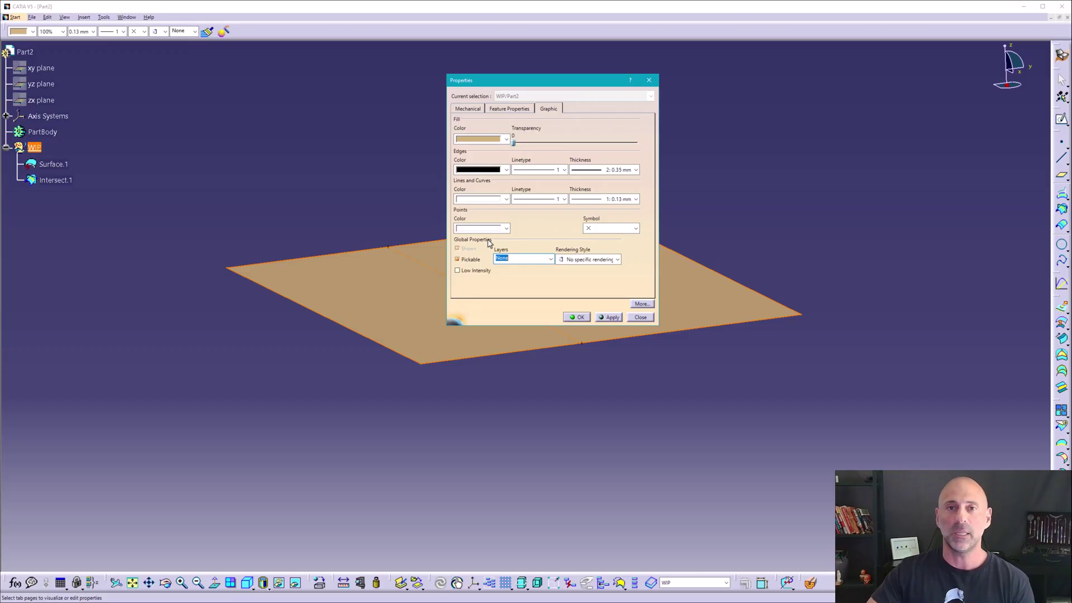
click(489, 200)
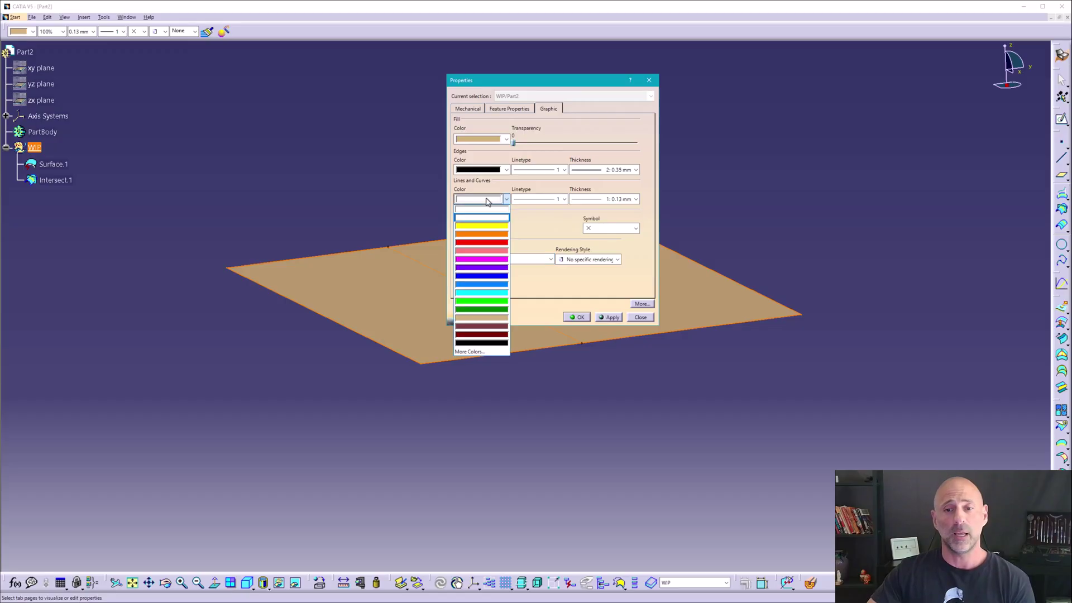
click(502, 294)
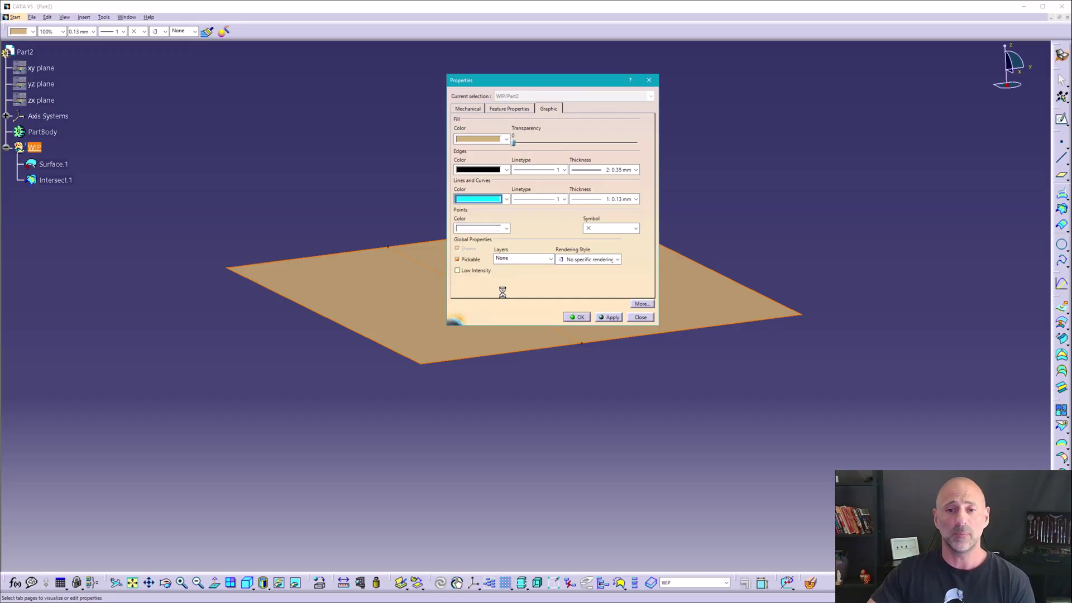
click(608, 200)
click(603, 244)
click(563, 199)
click(543, 231)
click(578, 317)
middle_drag(413, 159, 394, 246)
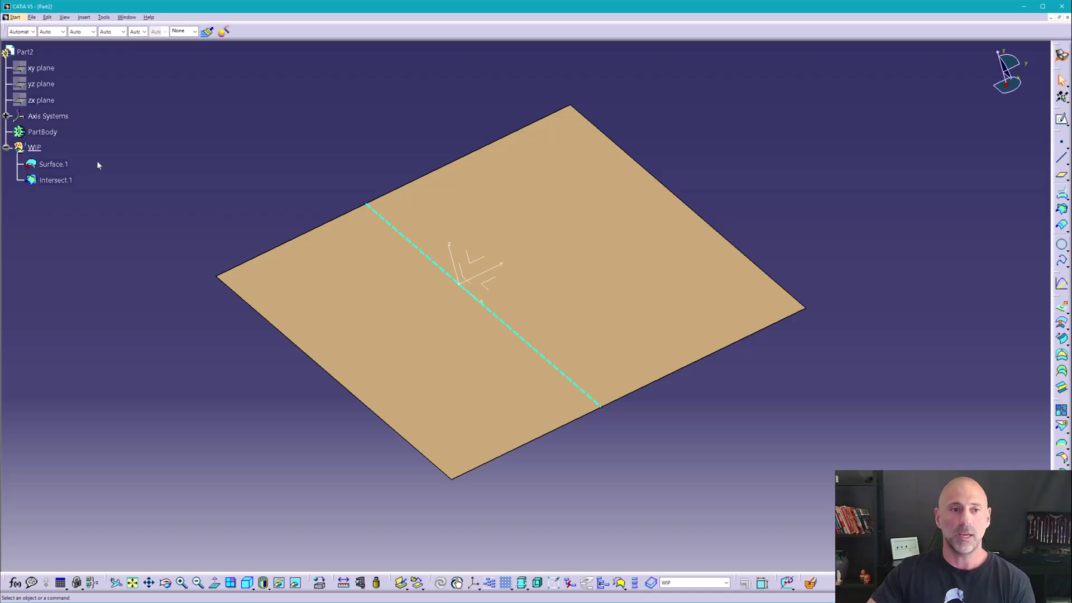
Intersect Surface.1 with the YZ plane to create Intersect.2
click(1062, 209)
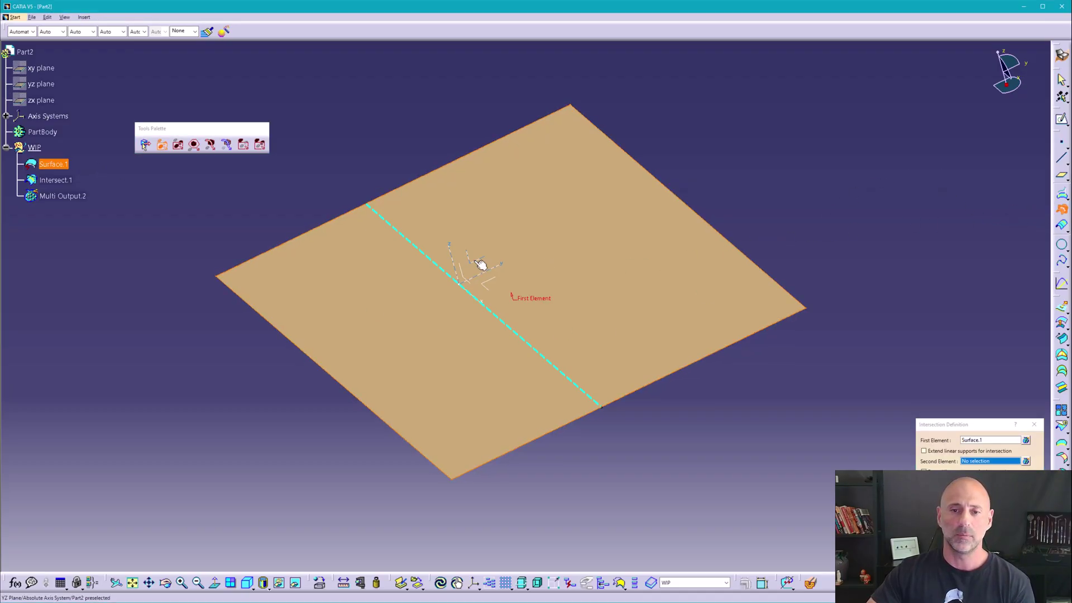
key(Return)
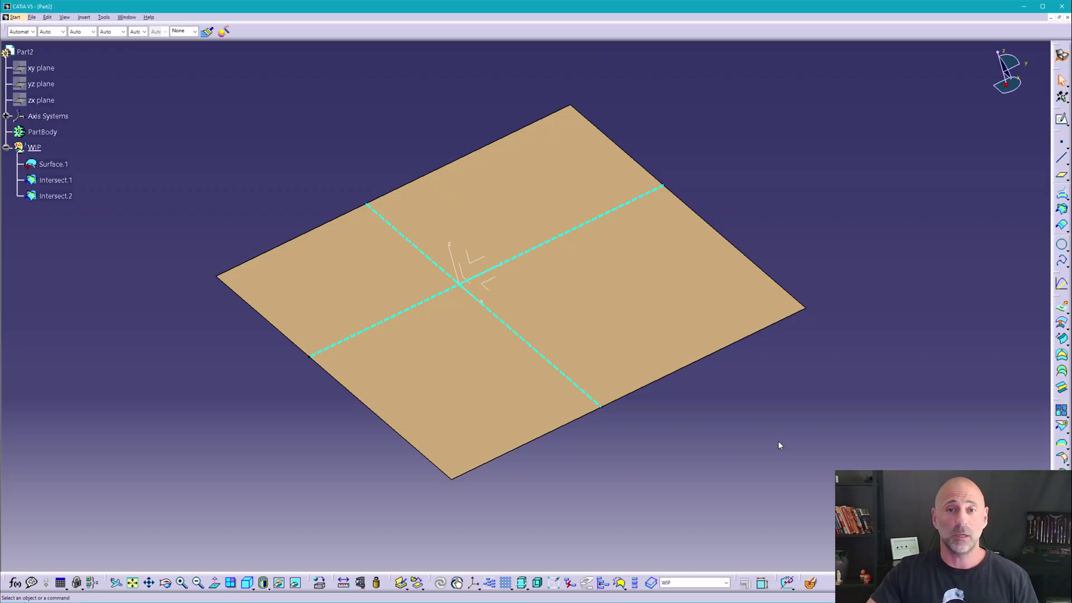
Insert a new geometrical set, Geometrical Set.2, and create Plane.1 in it
click(84, 17)
click(109, 63)
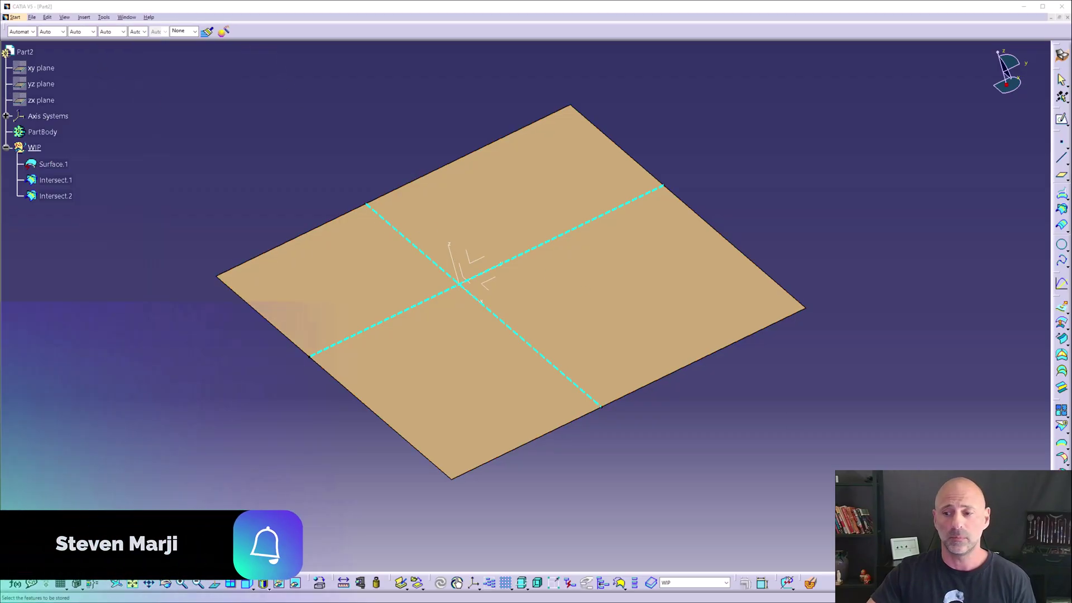
key(Return)
click(534, 184)
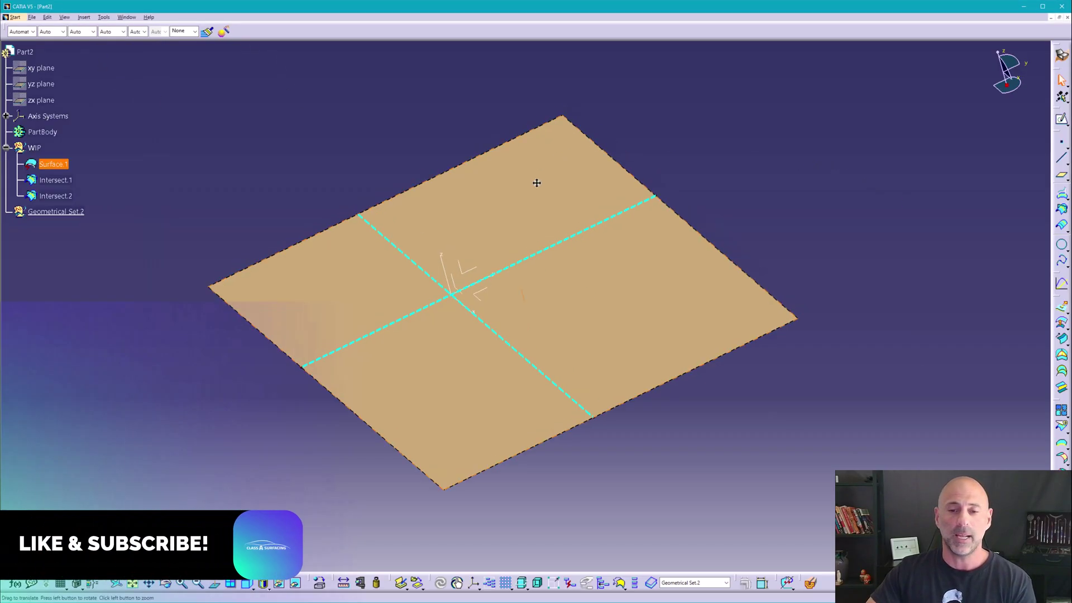
middle_drag(535, 185, 580, 162)
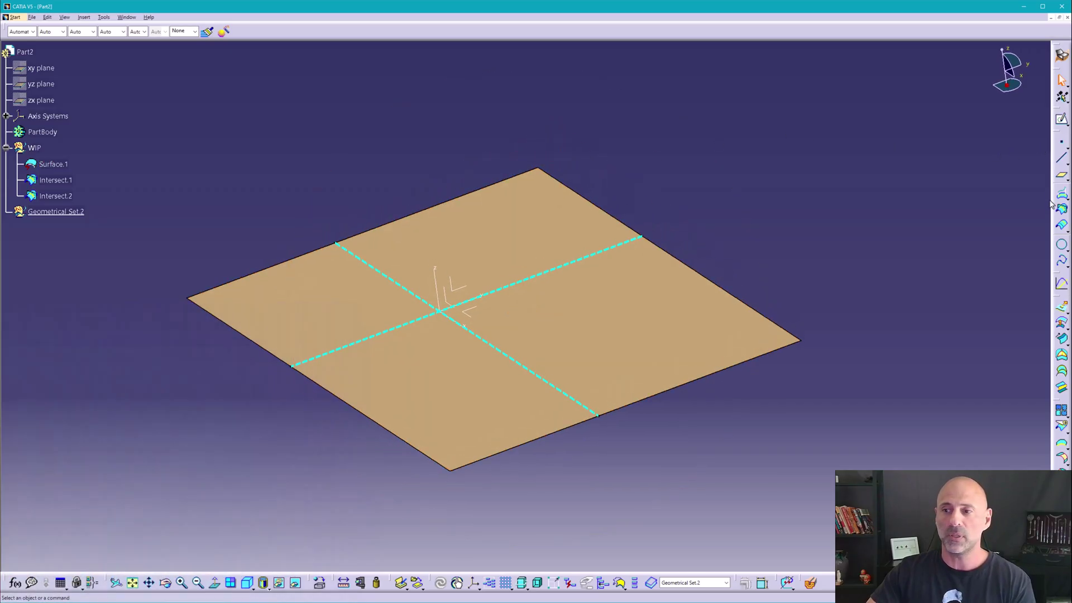
click(1062, 175)
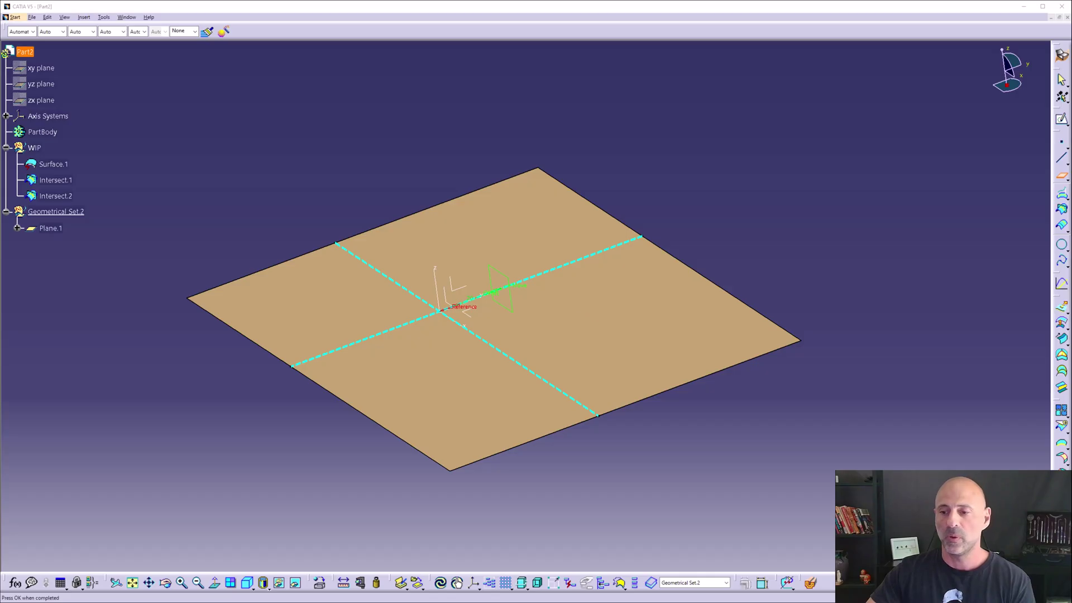
Intersect Surface.1 with Plane.1 to create Intersect.3
click(1062, 209)
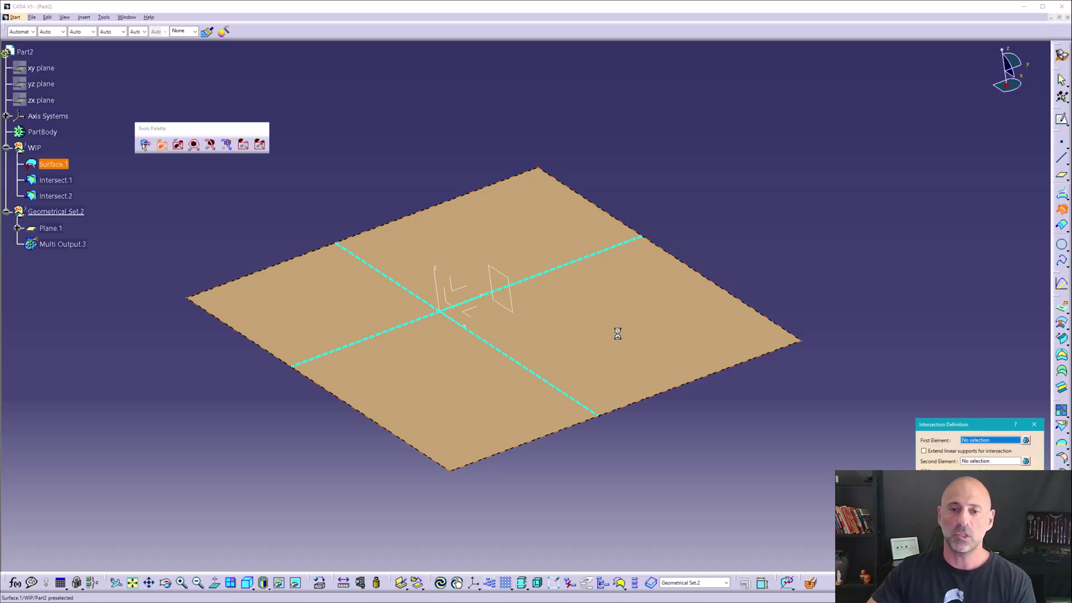
click(495, 321)
click(503, 287)
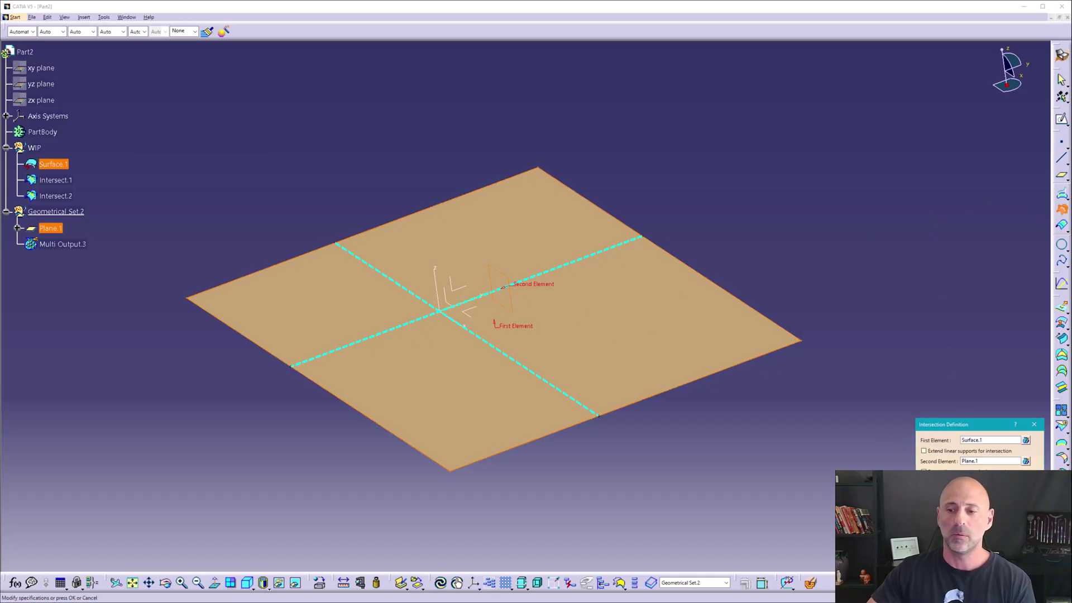
click(989, 559)
middle_drag(773, 237, 705, 190)
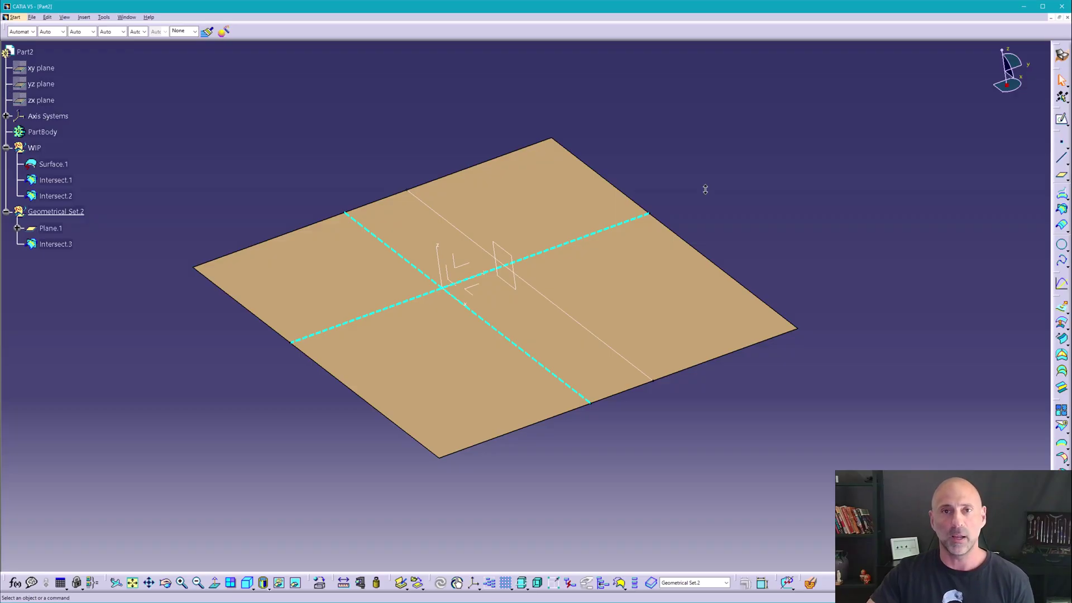
Give Geometrical Set.2 a green fill colour and magenta lines and curves
click(77, 213)
right_click(78, 212)
click(122, 253)
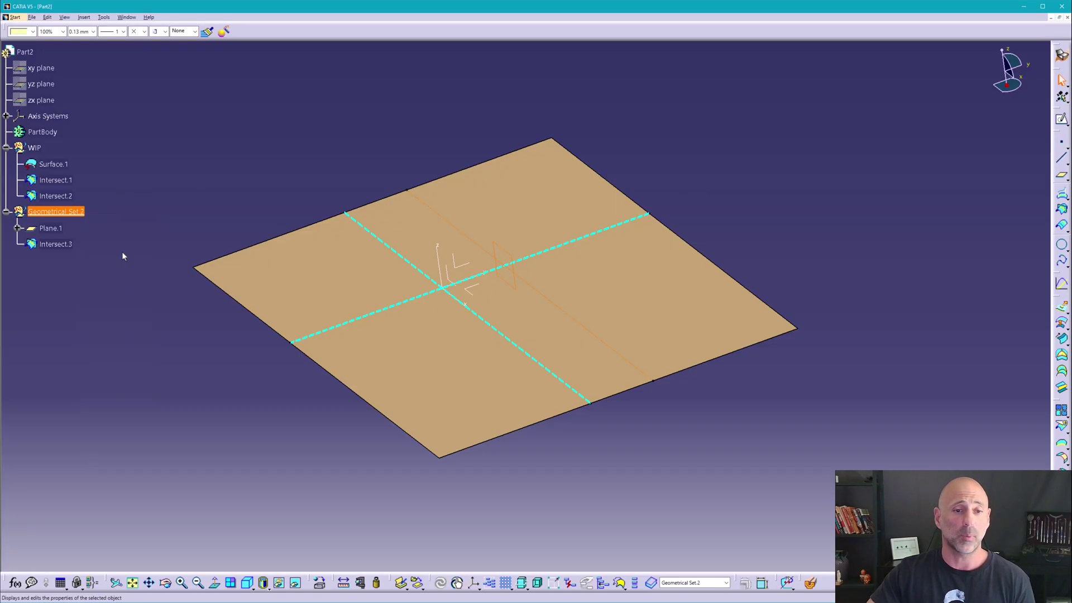
click(496, 141)
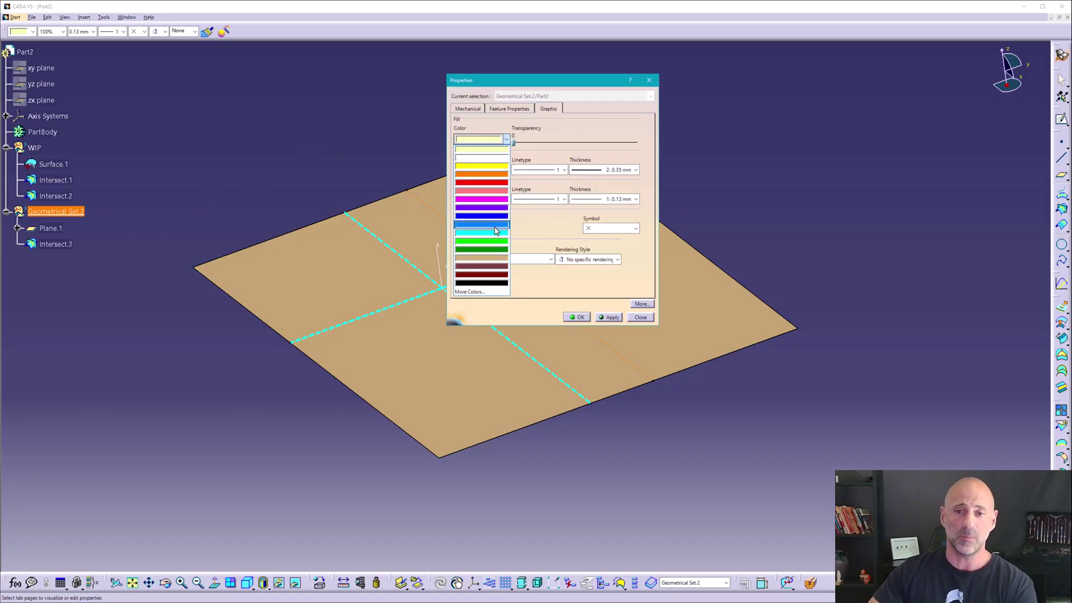
click(498, 246)
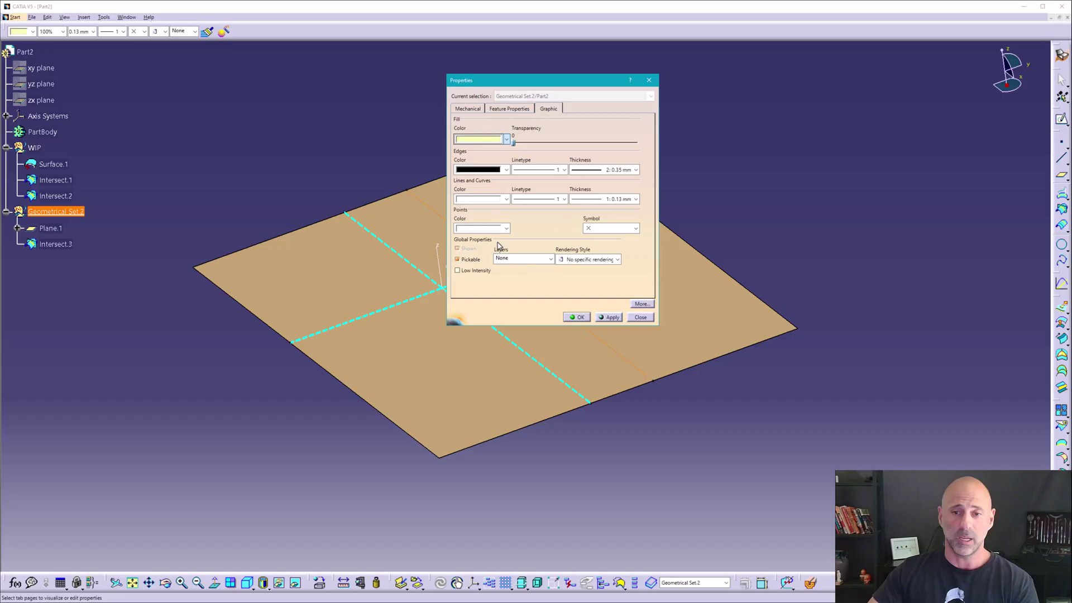
click(493, 205)
click(491, 259)
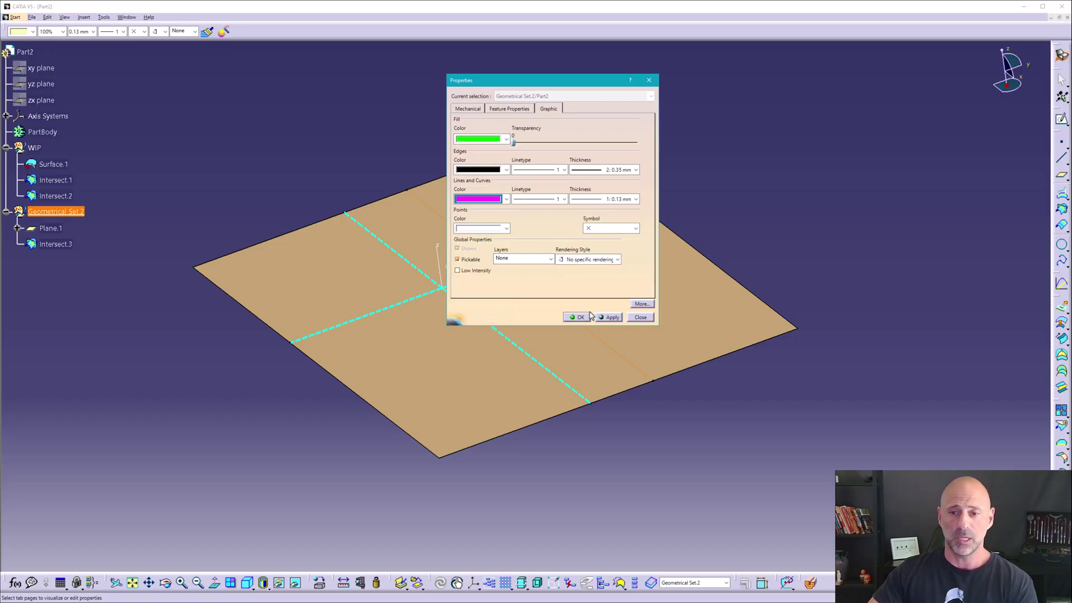
click(577, 317)
middle_drag(517, 333, 522, 302)
Apply a thicker line weight to Geometrical Set.2 so Intersect.3 appears bold
right_click(78, 264)
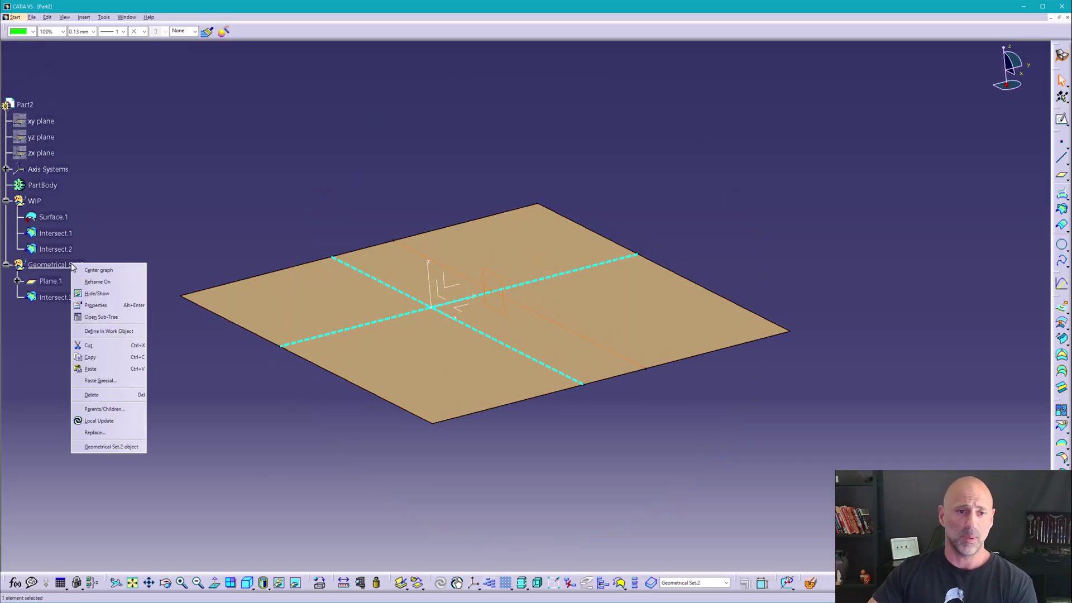
click(112, 196)
click(78, 265)
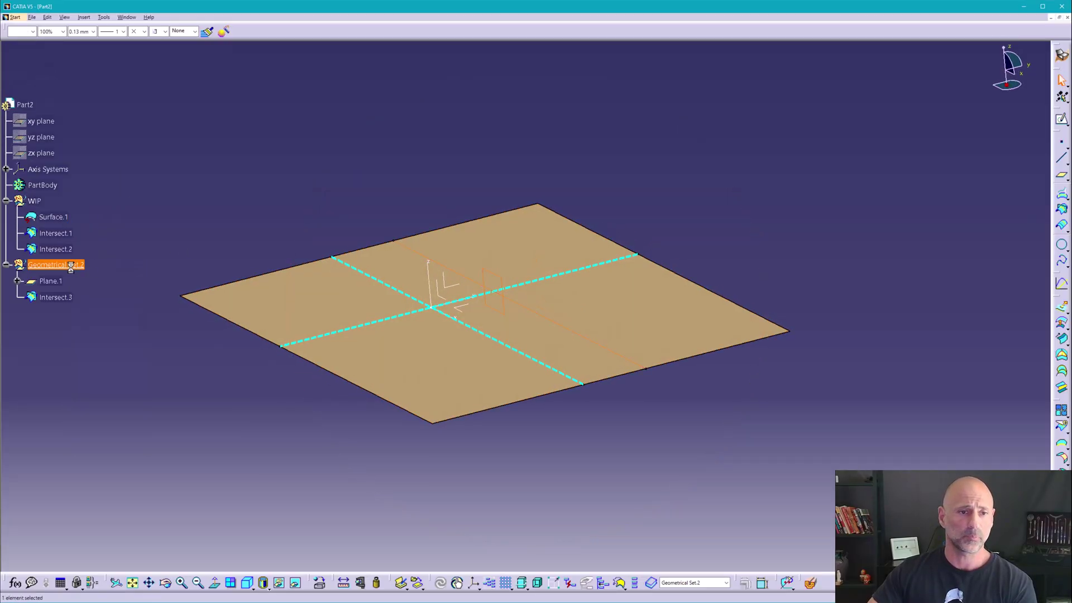
click(93, 31)
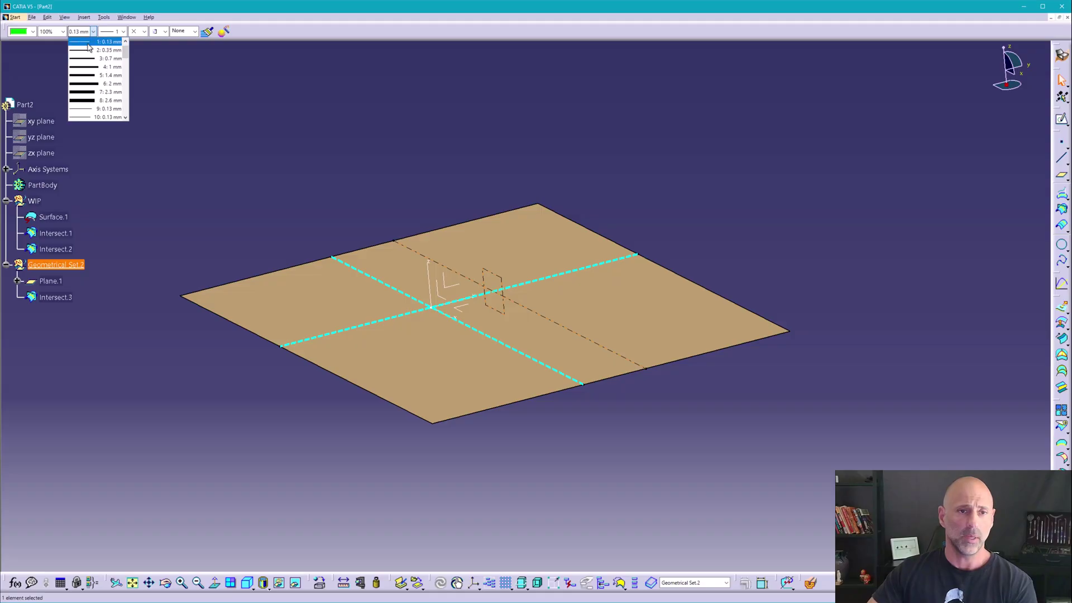
click(83, 81)
click(393, 182)
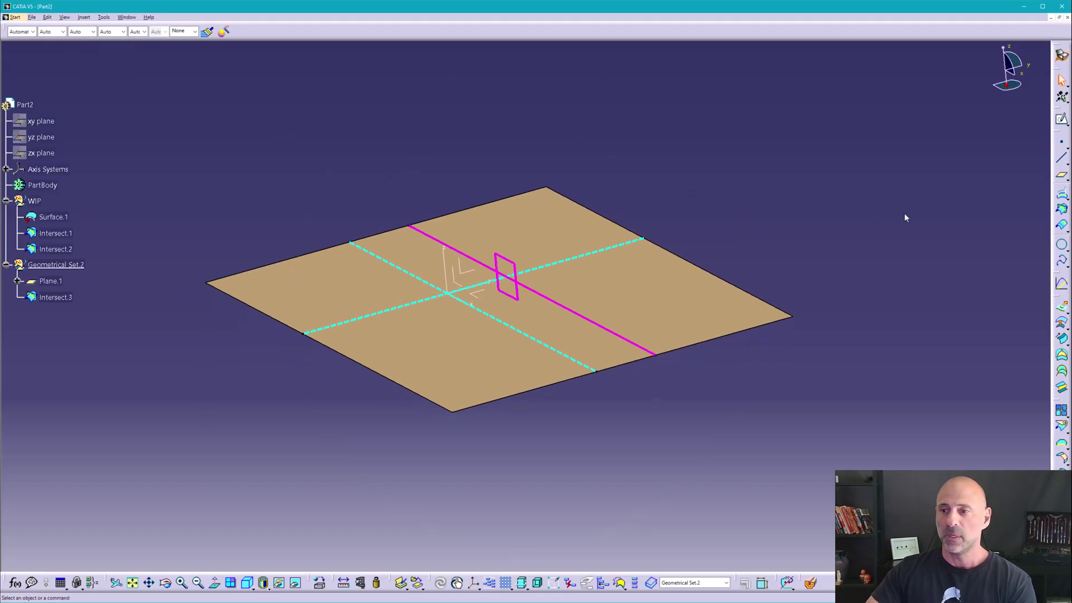
Extrude Intersect.3 along the Z axis into the green wall Extrude.1
click(1061, 307)
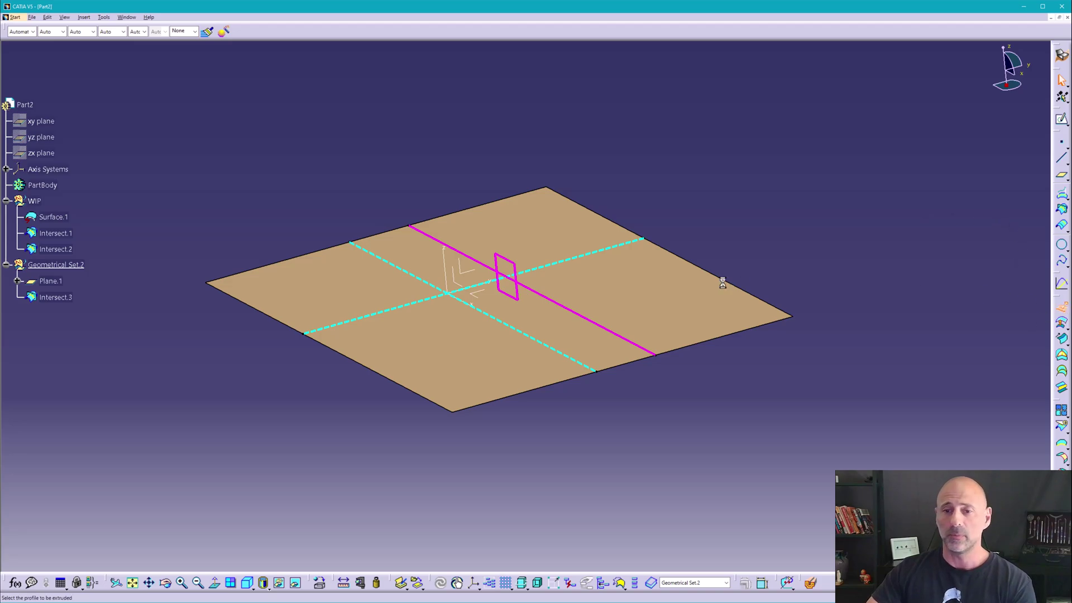
click(604, 325)
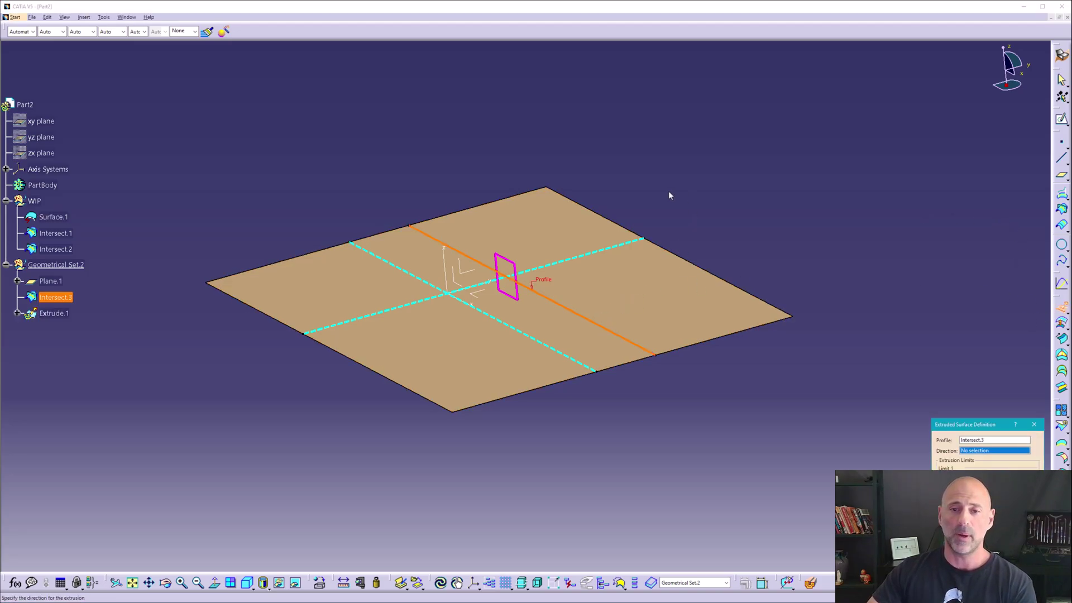
click(440, 257)
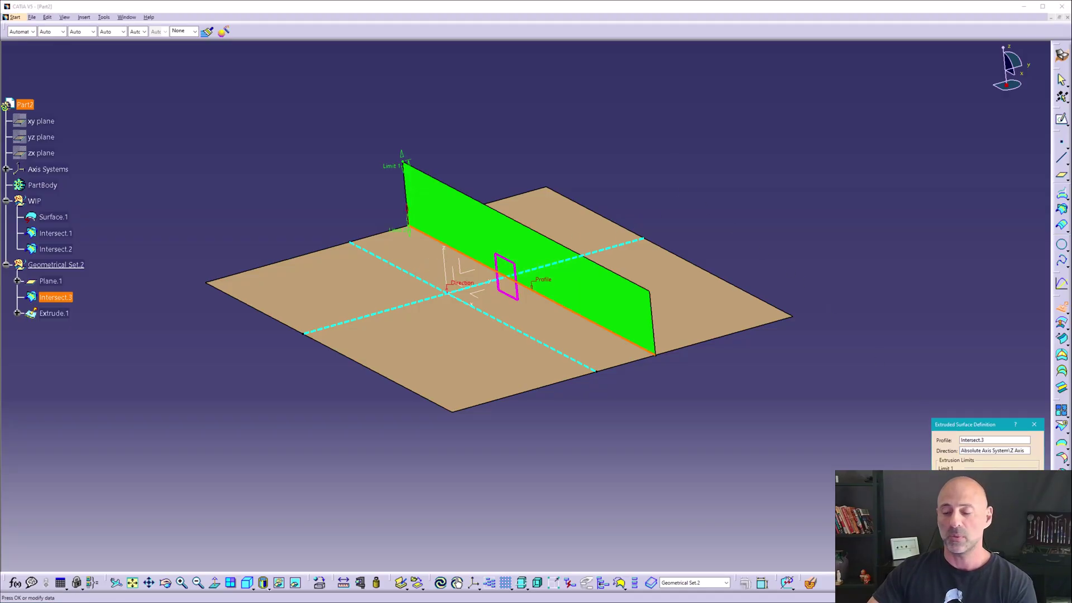
click(961, 584)
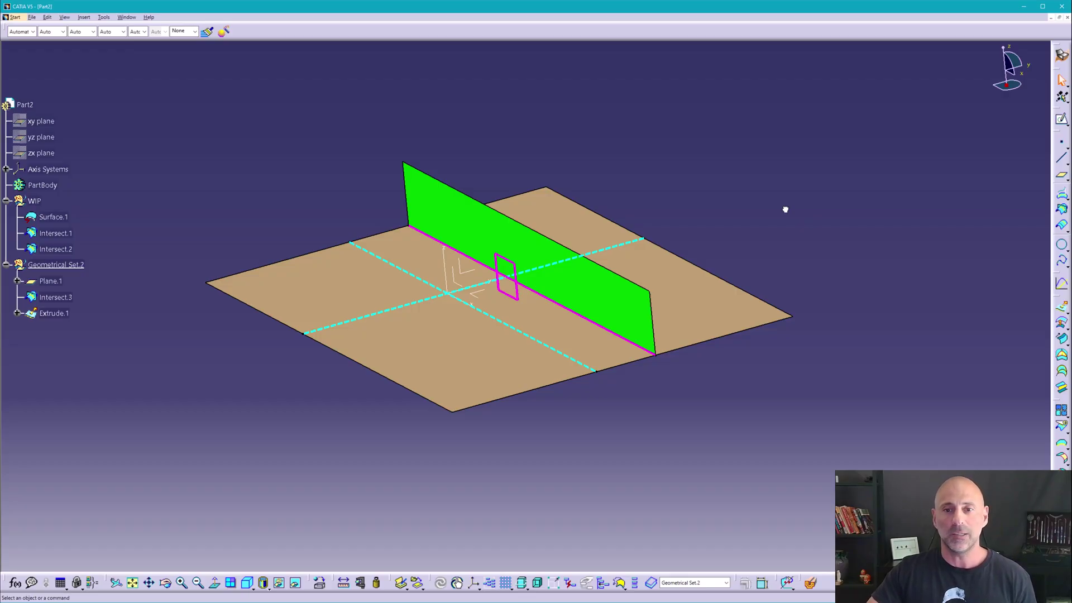
middle_drag(744, 242, 730, 230)
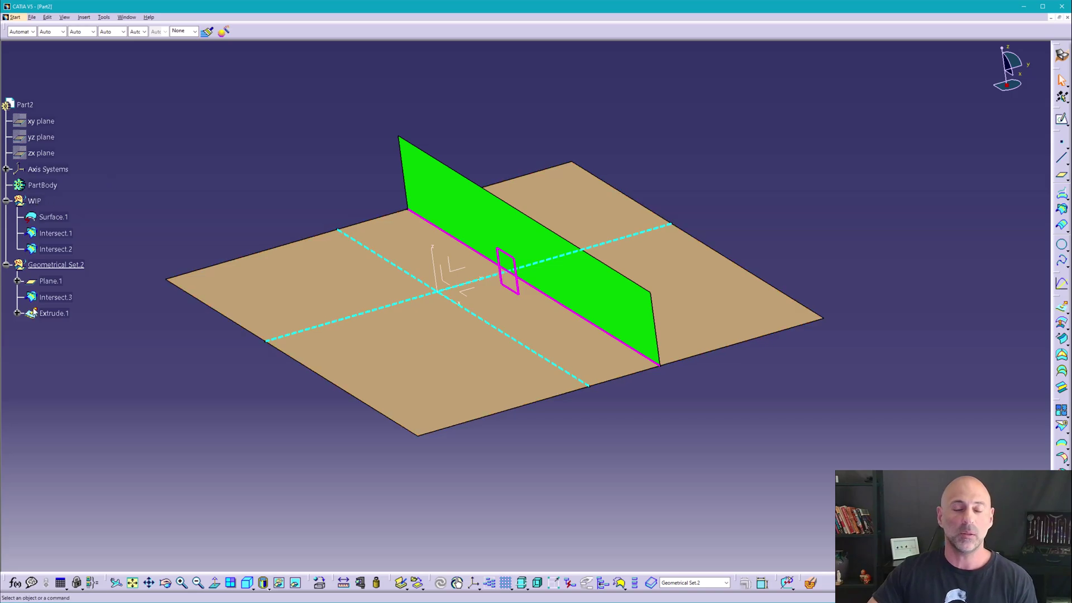
click(50, 281)
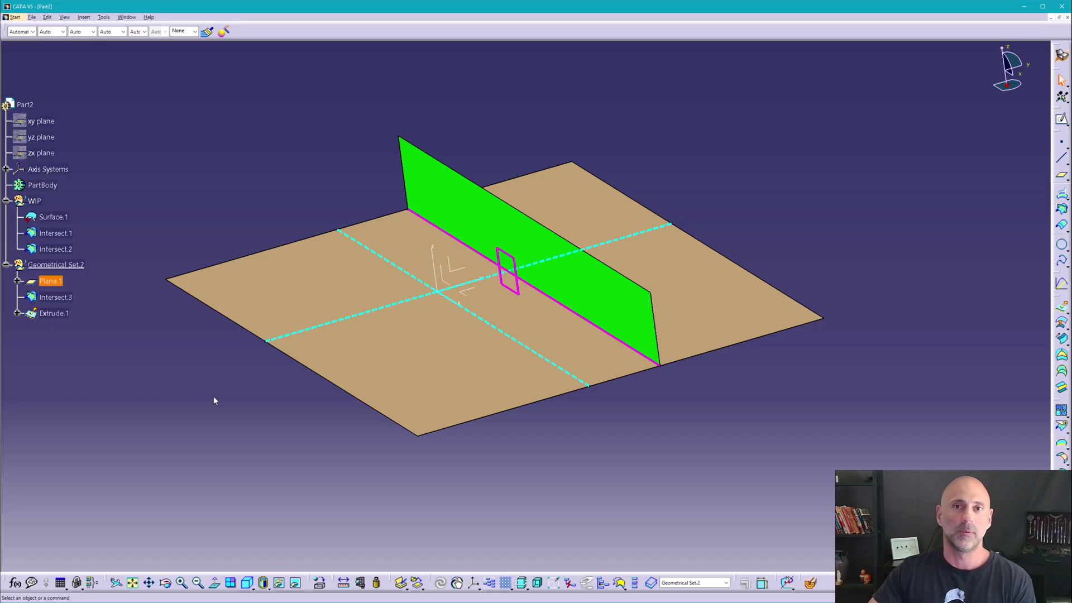
middle_drag(237, 385, 263, 390)
click(559, 282)
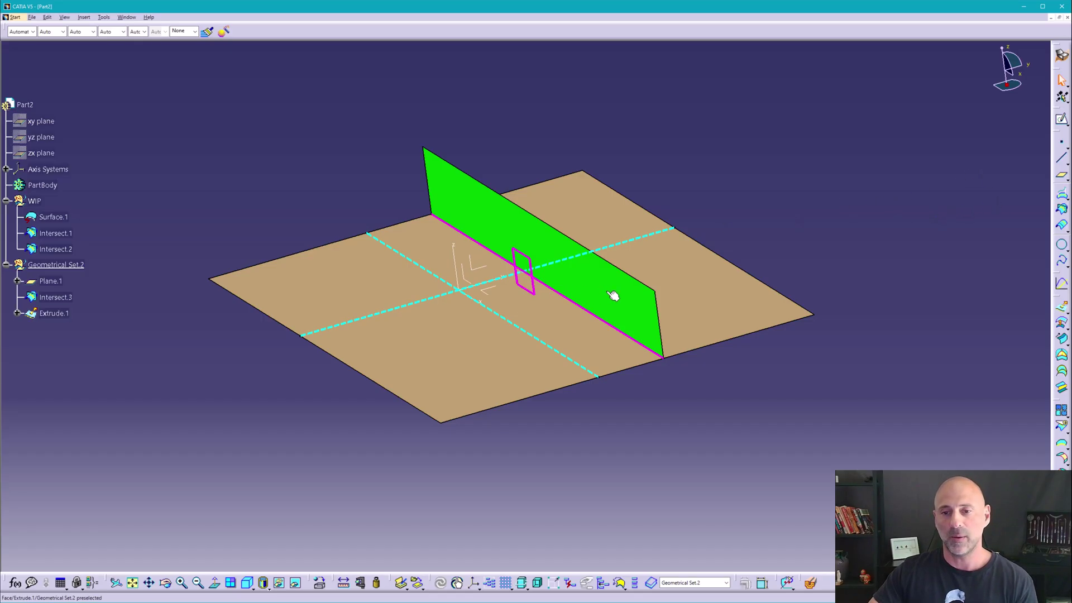
click(717, 260)
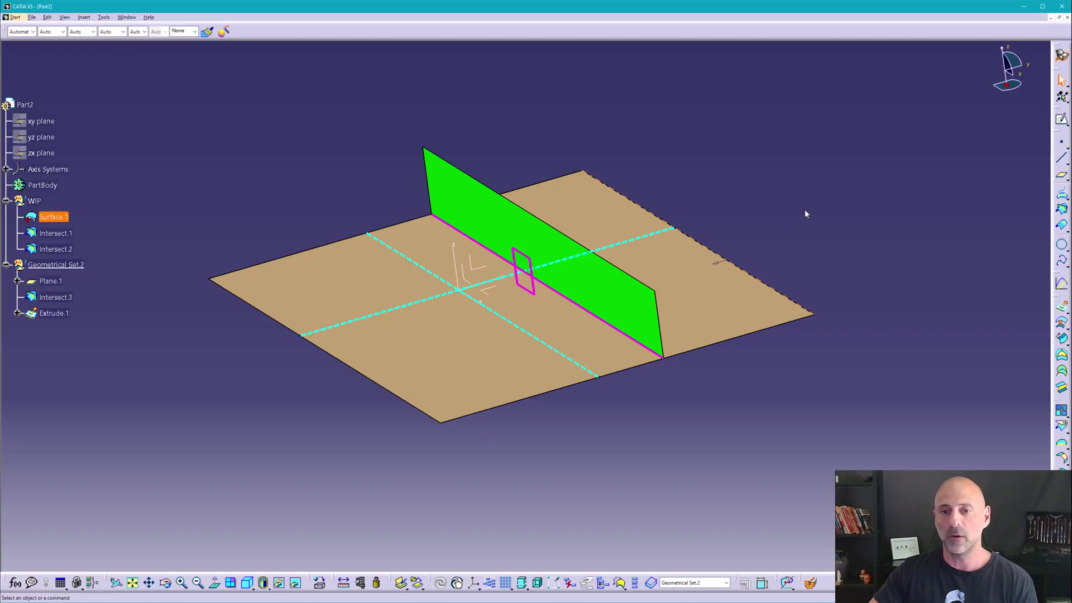
click(805, 213)
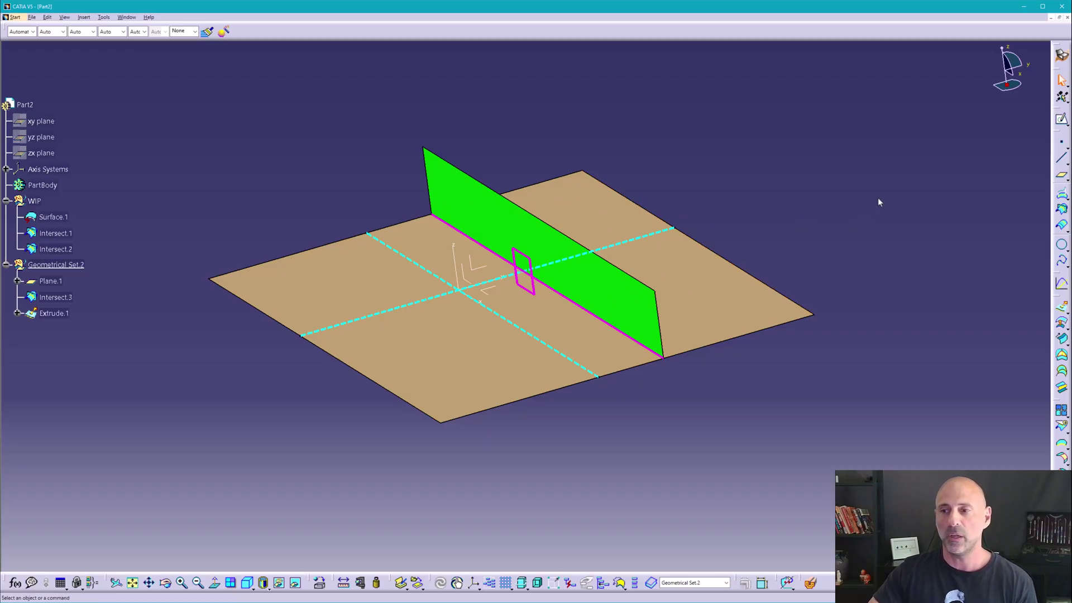
Create Plane.2 as an offset of Plane.1
click(1061, 175)
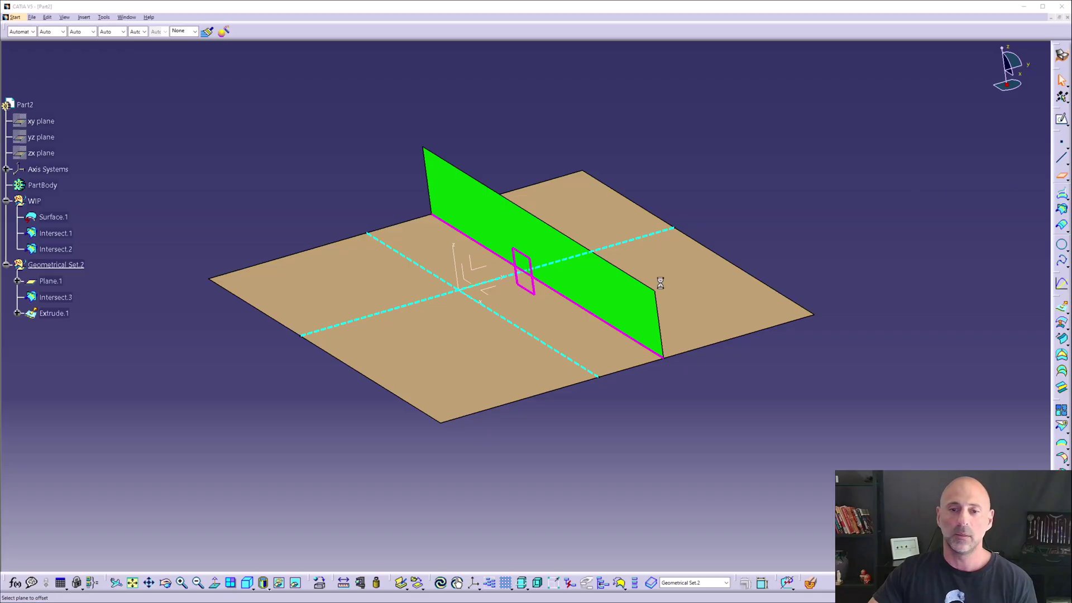
click(539, 294)
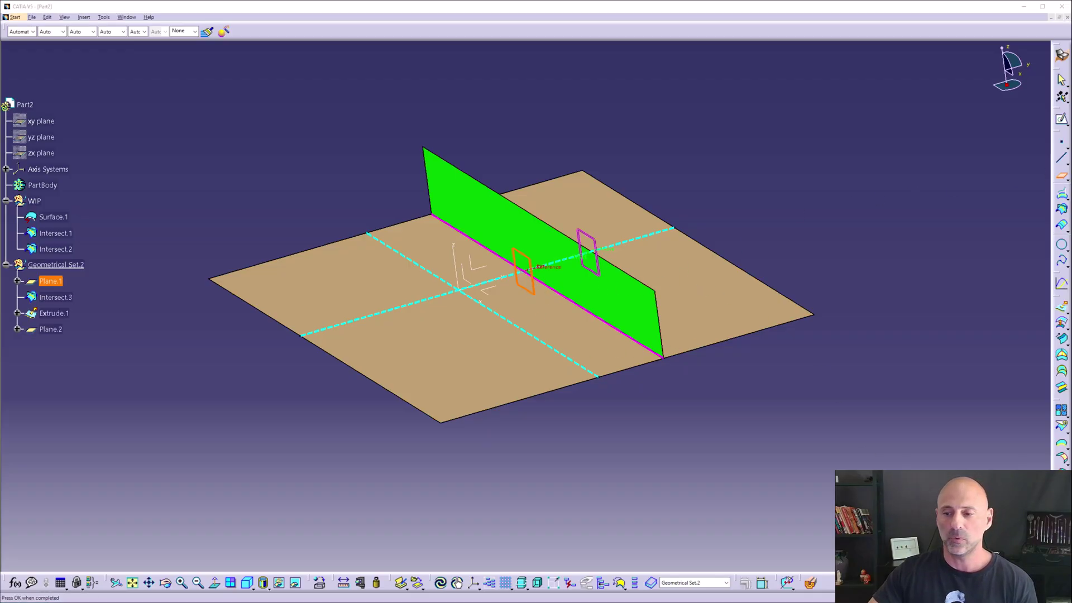
key(Return)
Intersect the tan surface with Plane.2 to create Intersect.4
click(1061, 209)
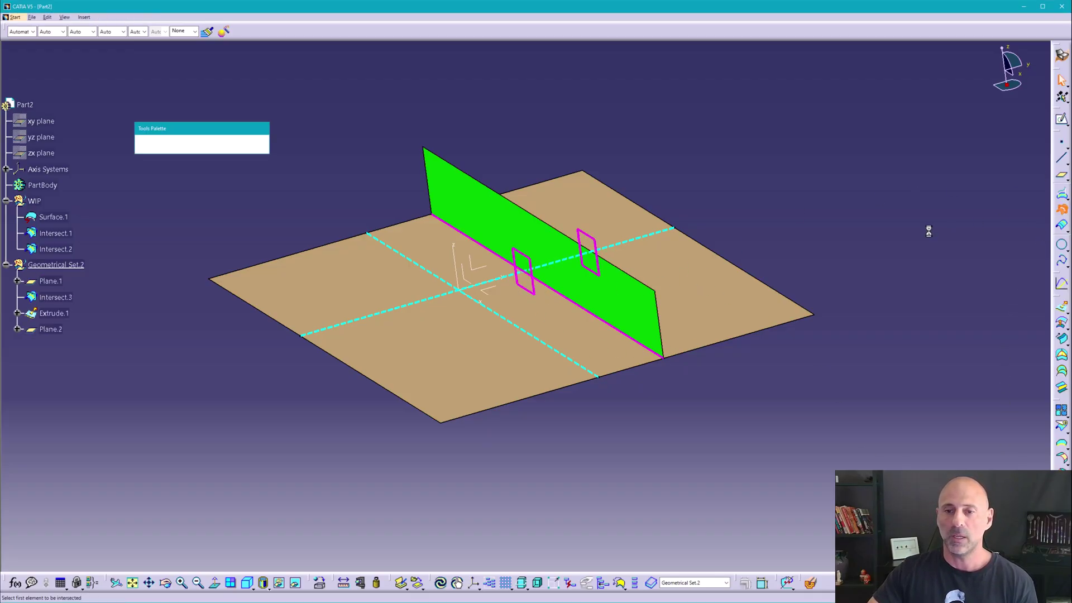
click(662, 275)
click(588, 252)
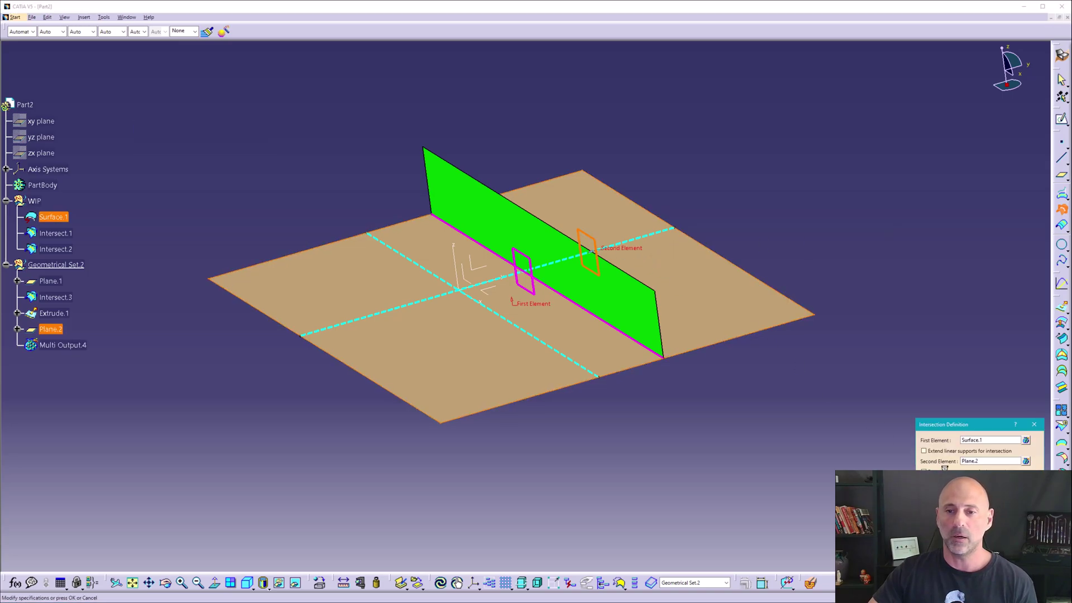
key(Return)
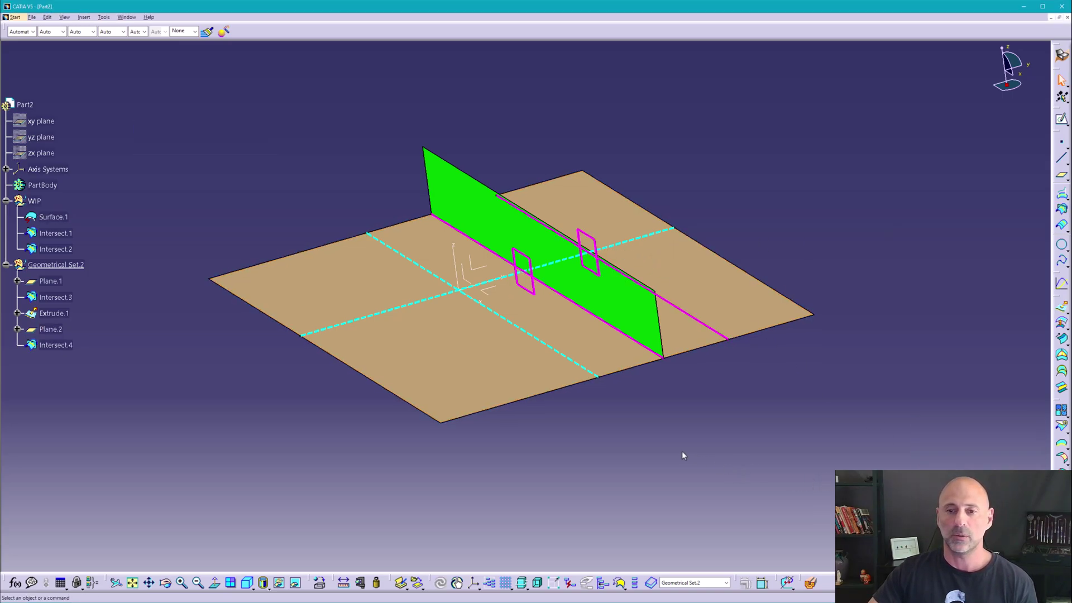
middle_drag(682, 455, 899, 233)
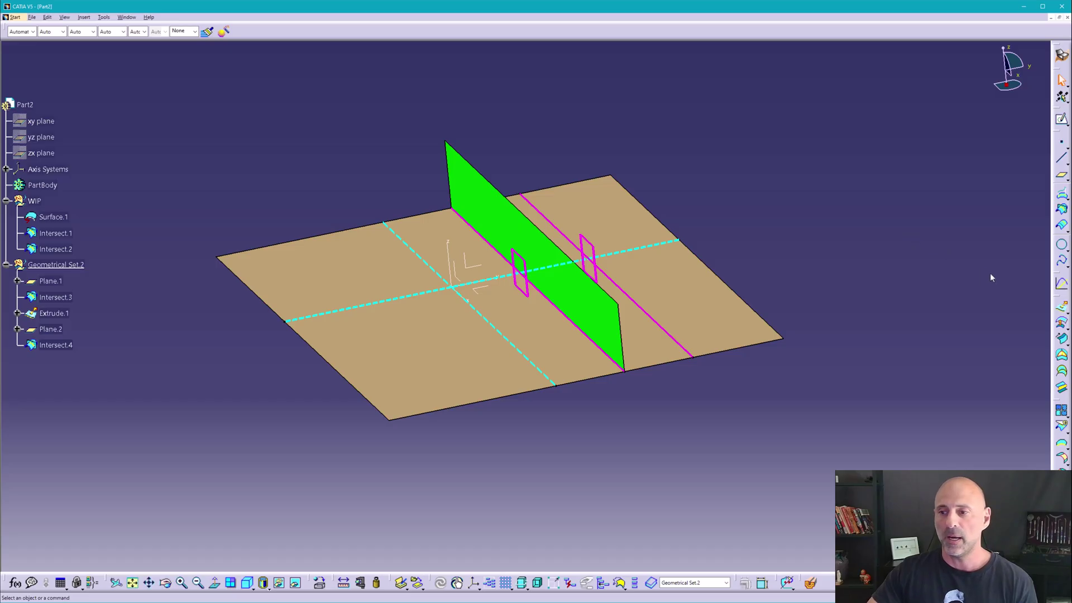
Extrude Intersect.4 along the Z axis to create Extrude.2
click(1061, 307)
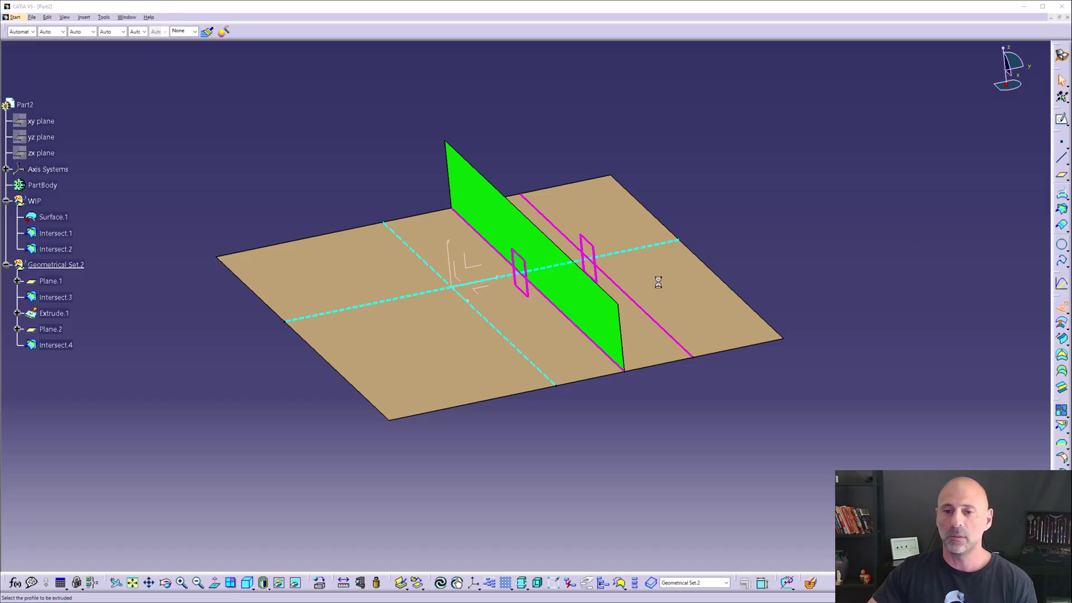
click(638, 306)
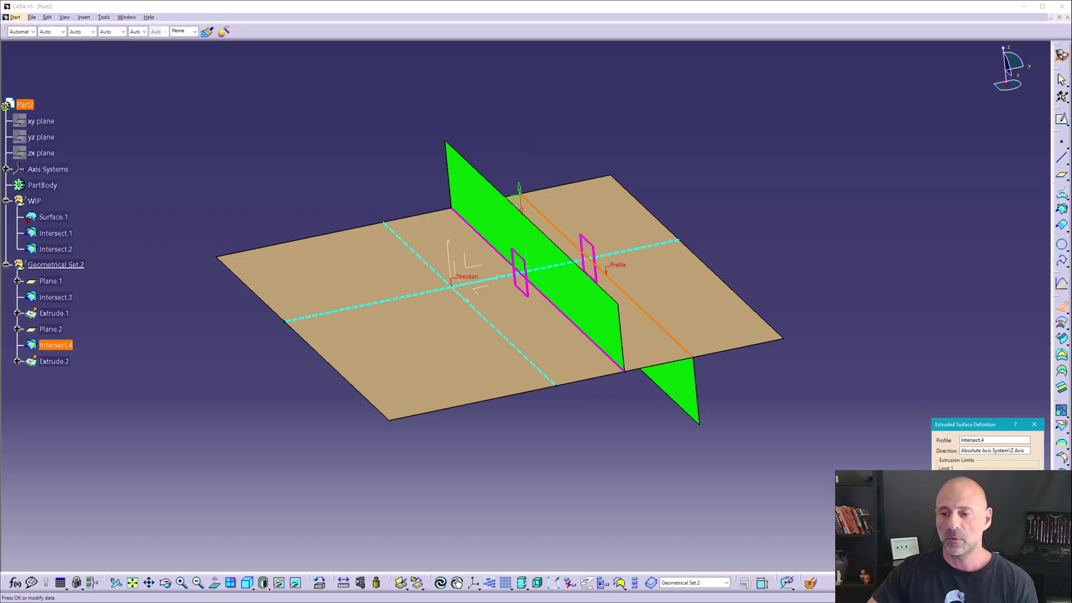
key(Return)
middle_drag(543, 439, 510, 377)
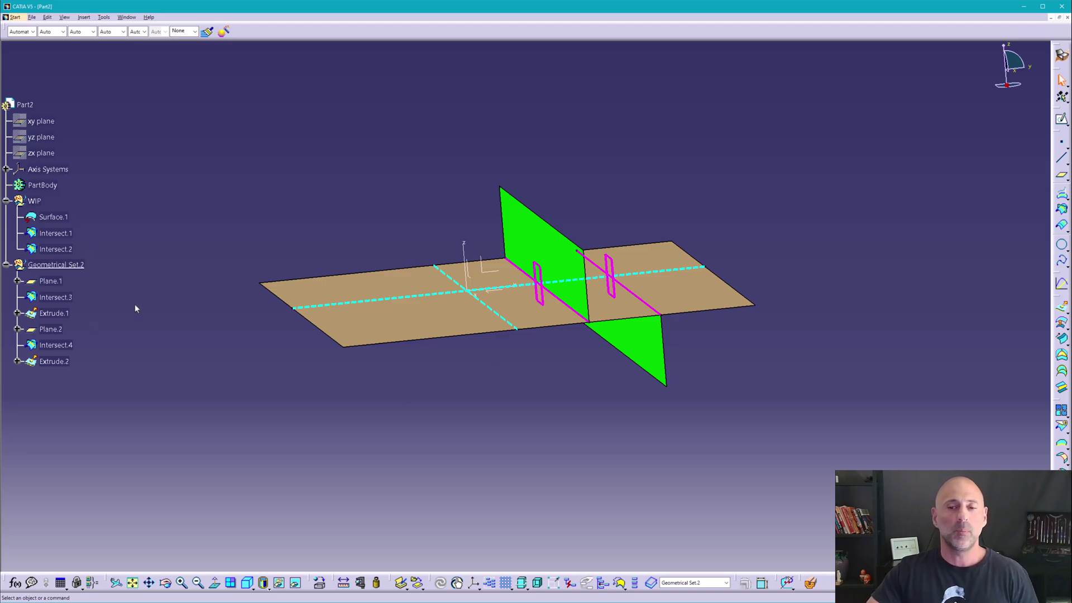
Change Extrude.2's profile to Intersect.2 so its wall moves onto that line
double_click(639, 341)
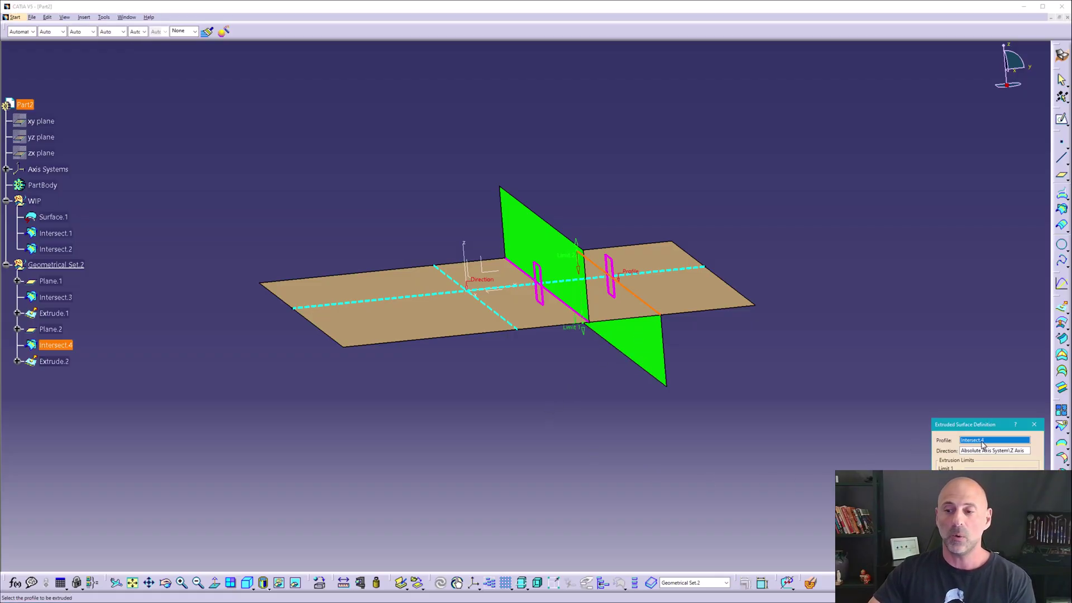
click(419, 295)
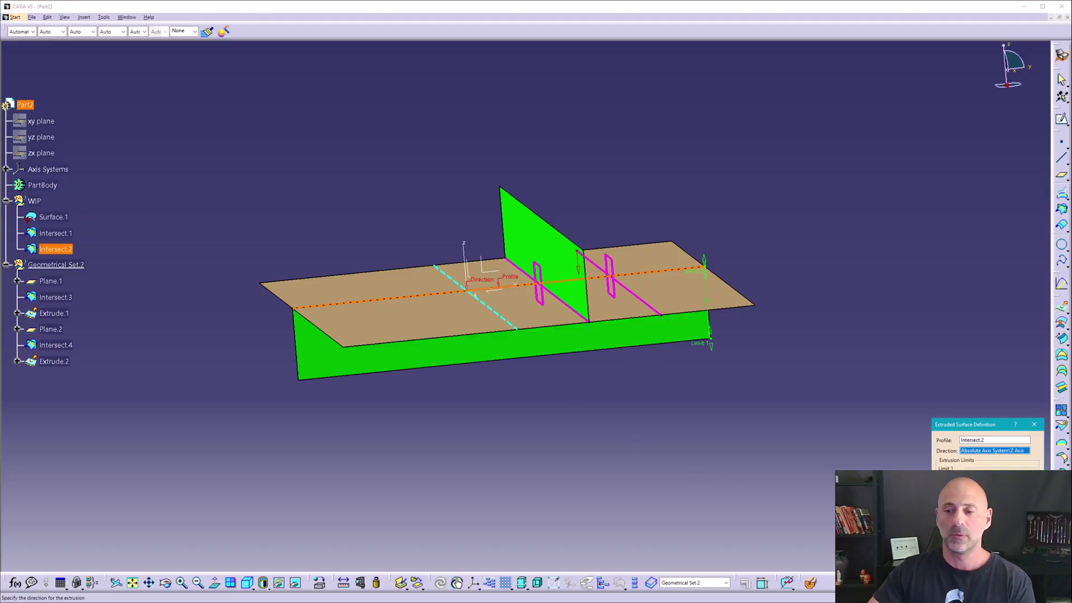
key(Escape)
middle_drag(510, 438, 589, 355)
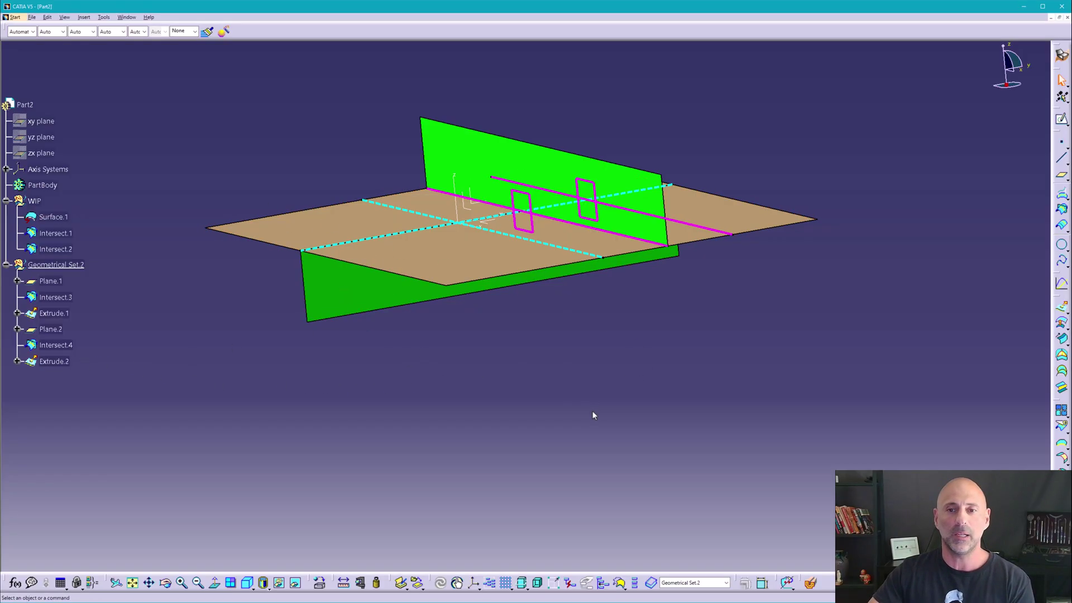
Define the WIP geometrical set as the in-work object
middle_drag(752, 337, 210, 234)
right_click(34, 201)
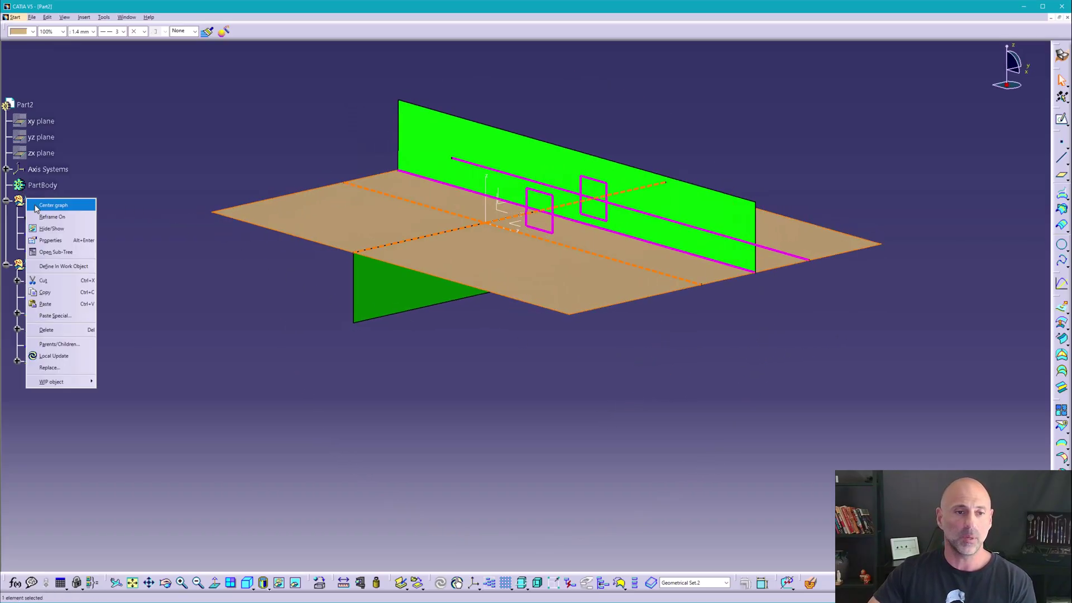
click(53, 266)
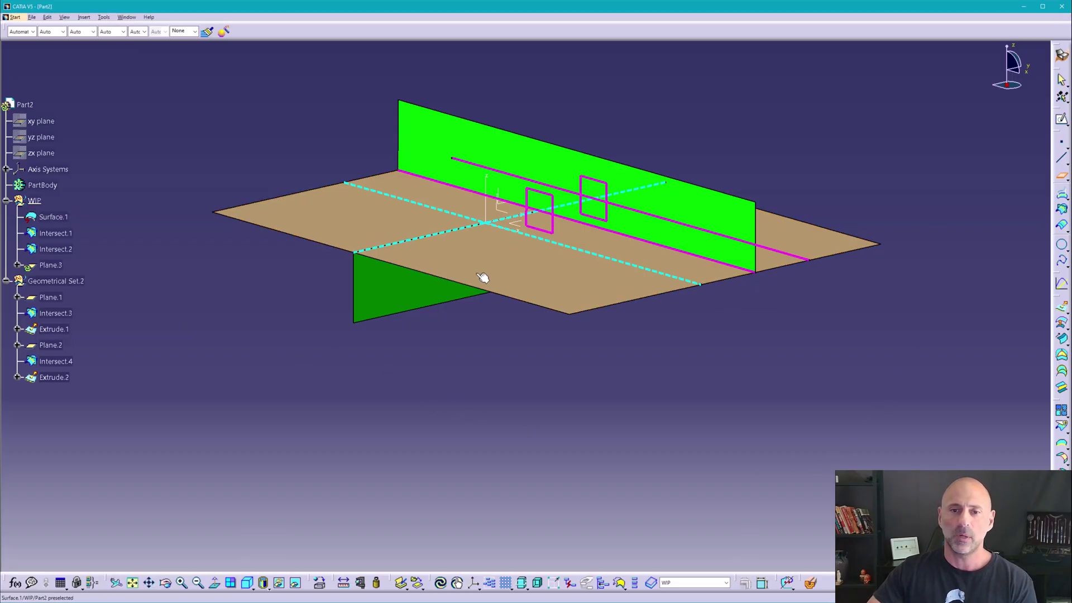
Add offset plane Plane.3 in WIP, then extrude Surface.1 into Extrude.3
middle_drag(484, 280, 483, 247)
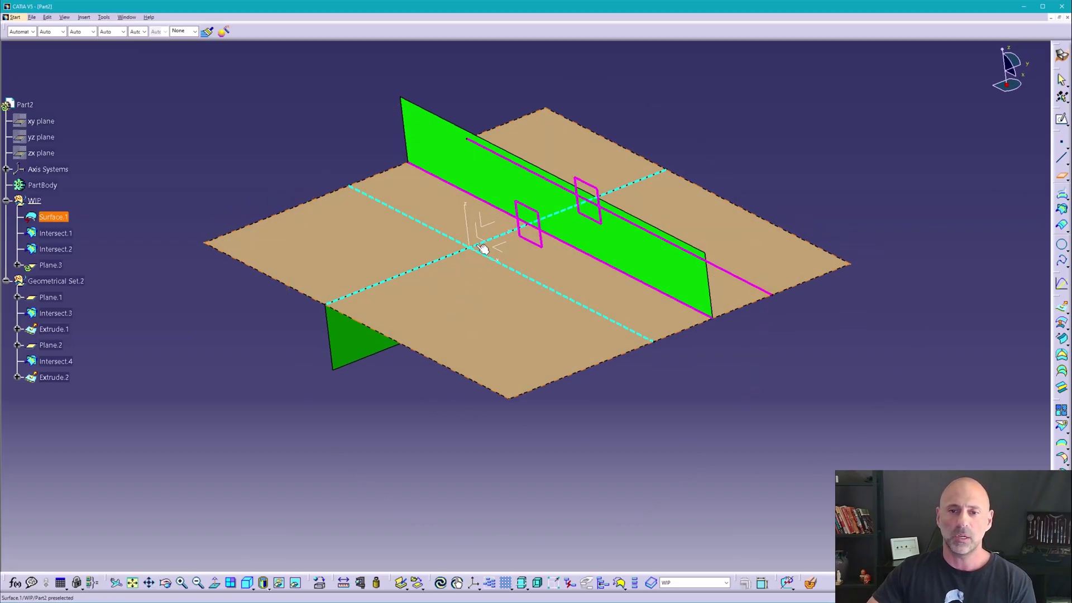
click(618, 349)
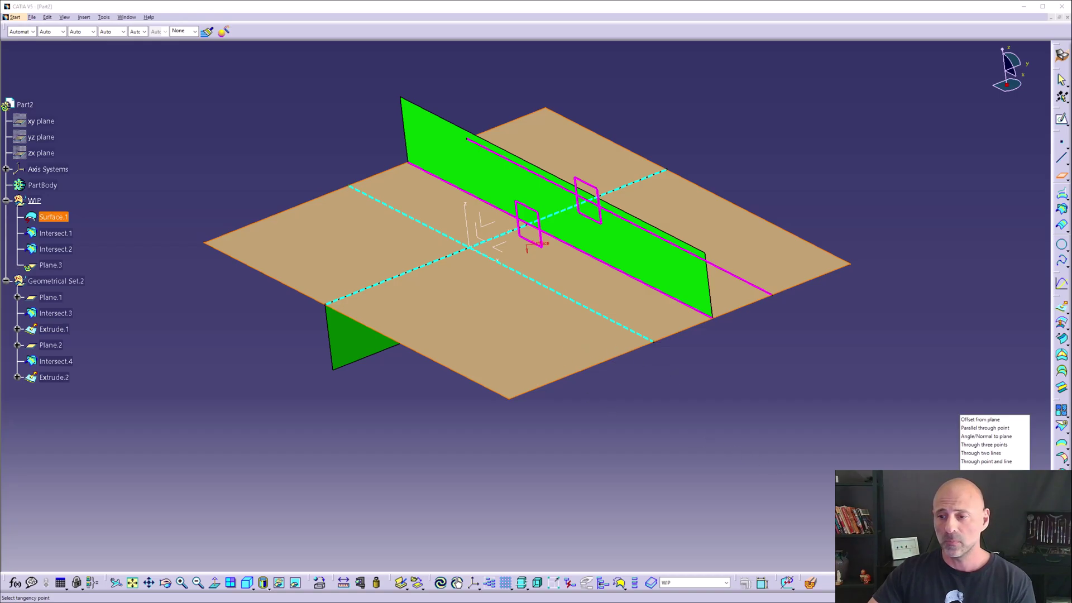
click(987, 420)
click(497, 228)
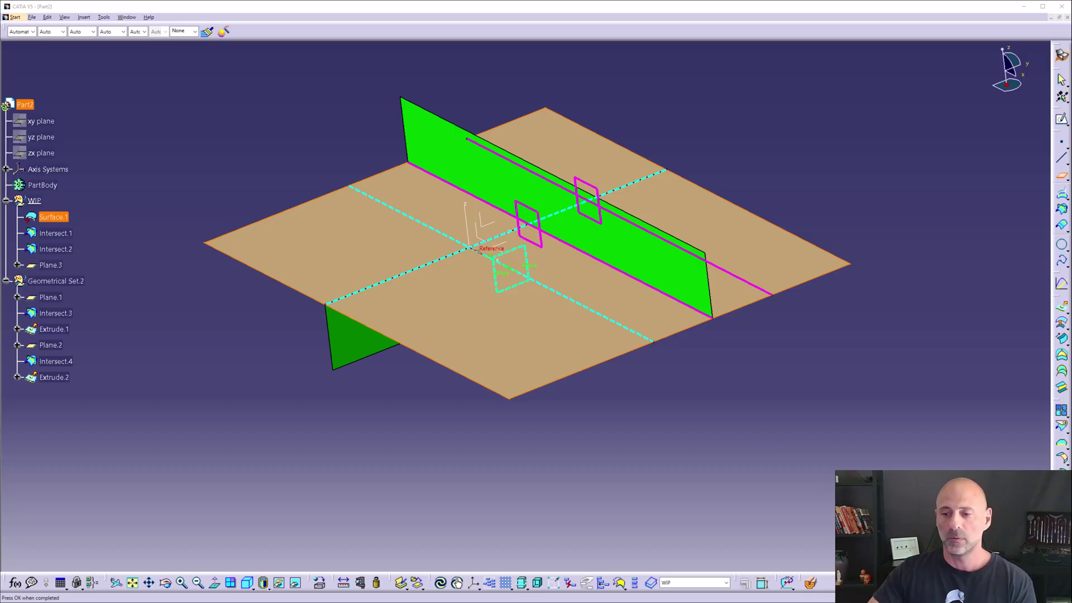
key(Escape)
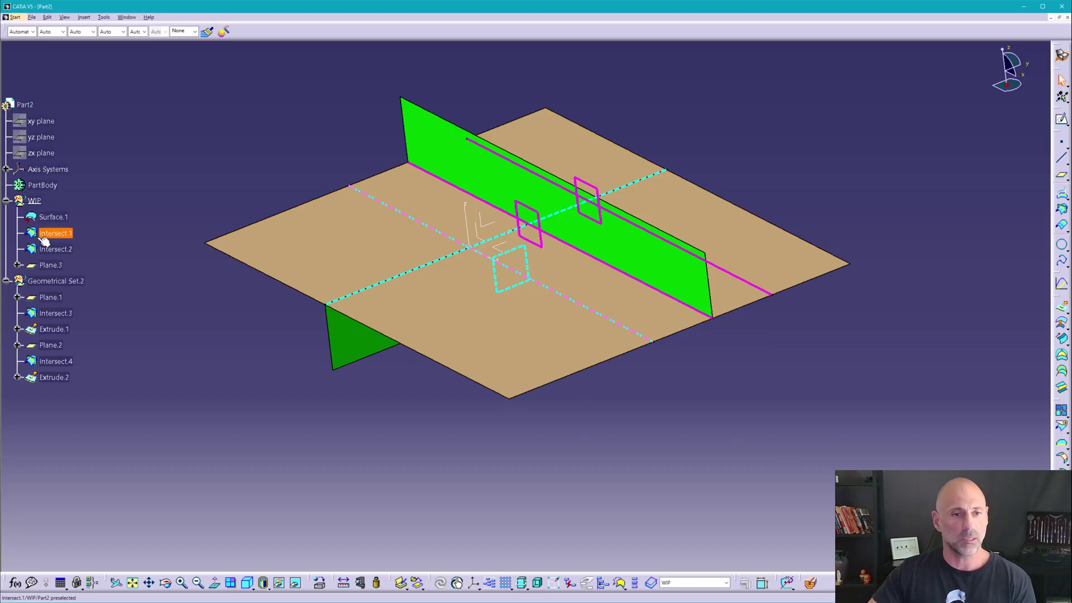
click(53, 217)
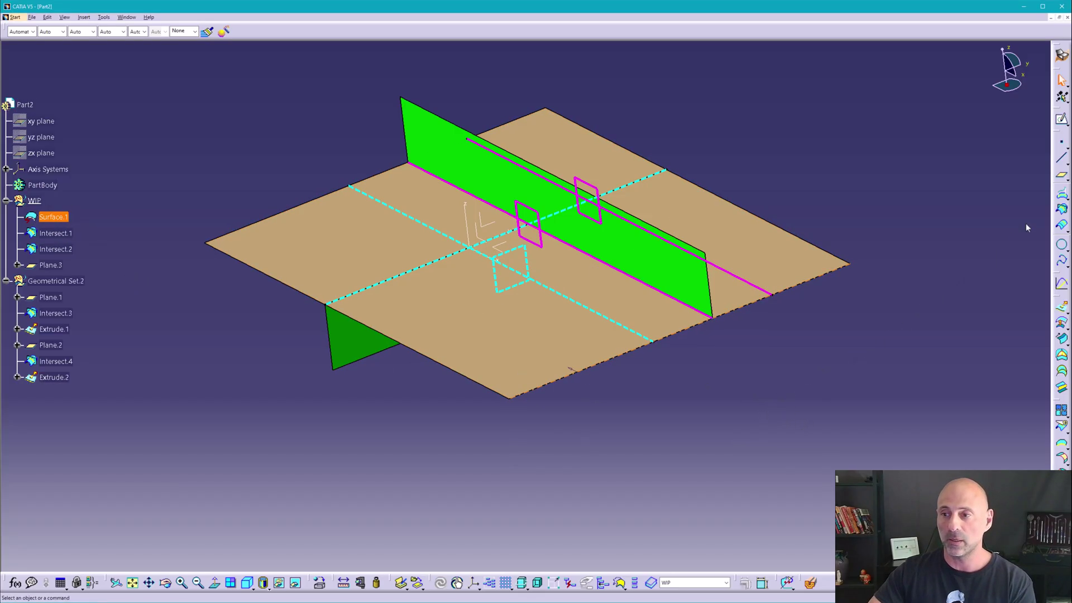
click(1061, 306)
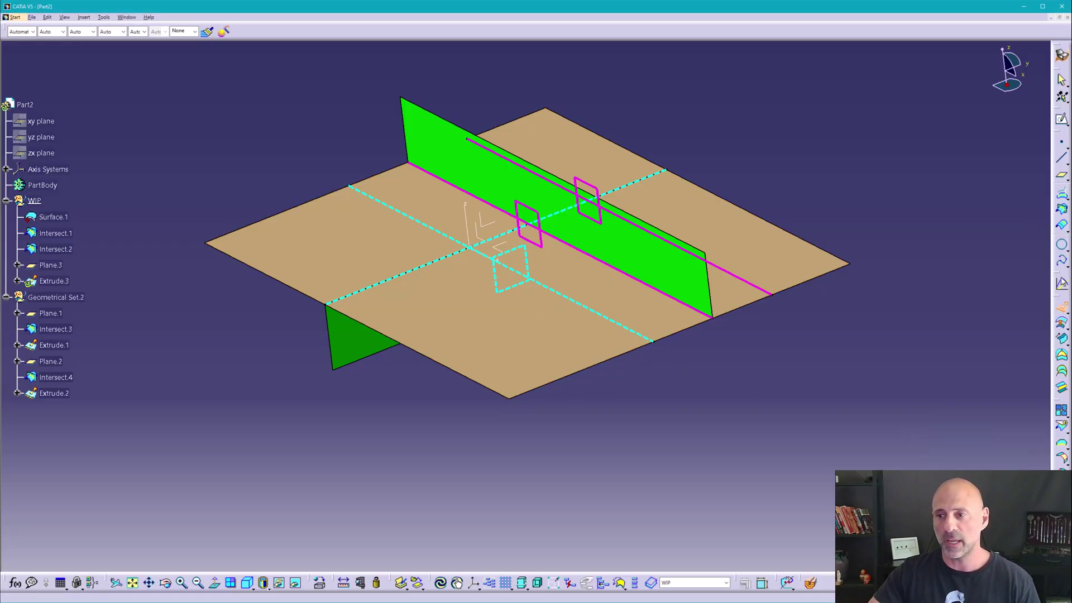
Cancel the extrusion and intersect Surface.1 with Plane.3 to create Intersect.5
key(Escape)
click(1060, 211)
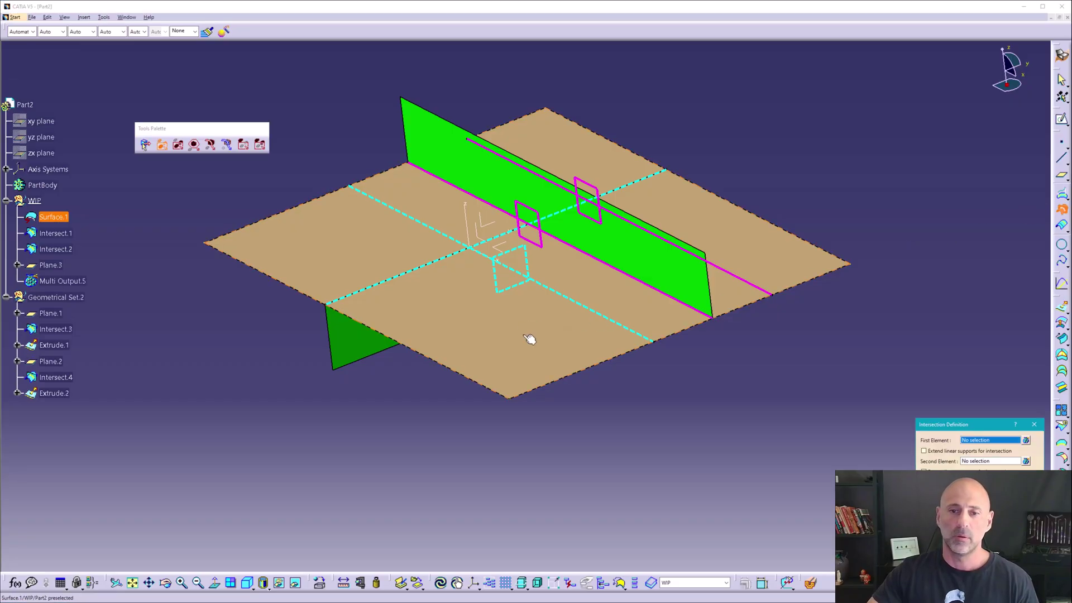
click(523, 302)
click(524, 288)
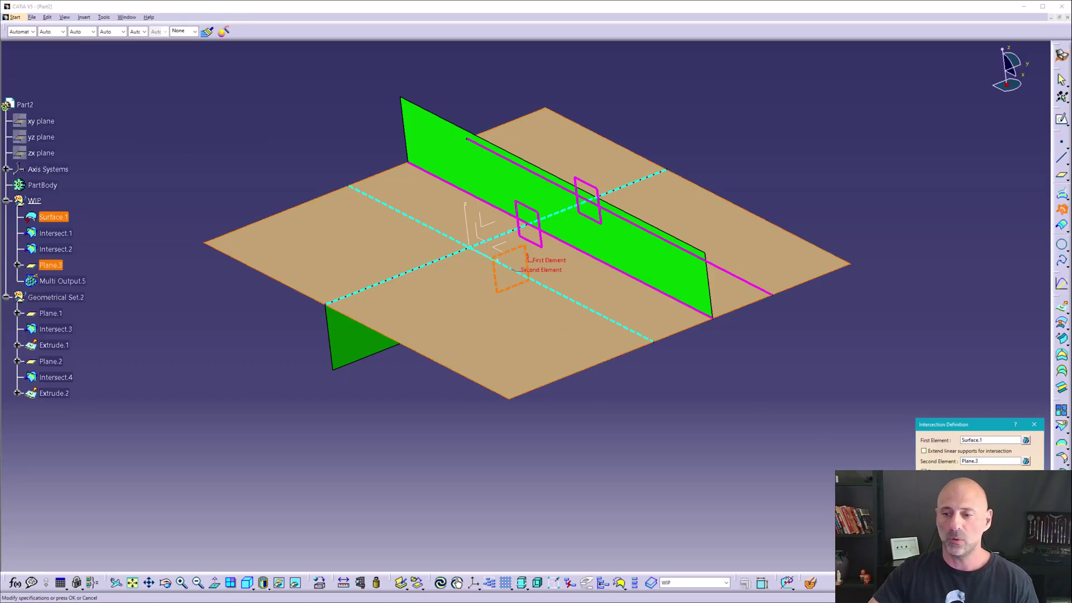
click(956, 562)
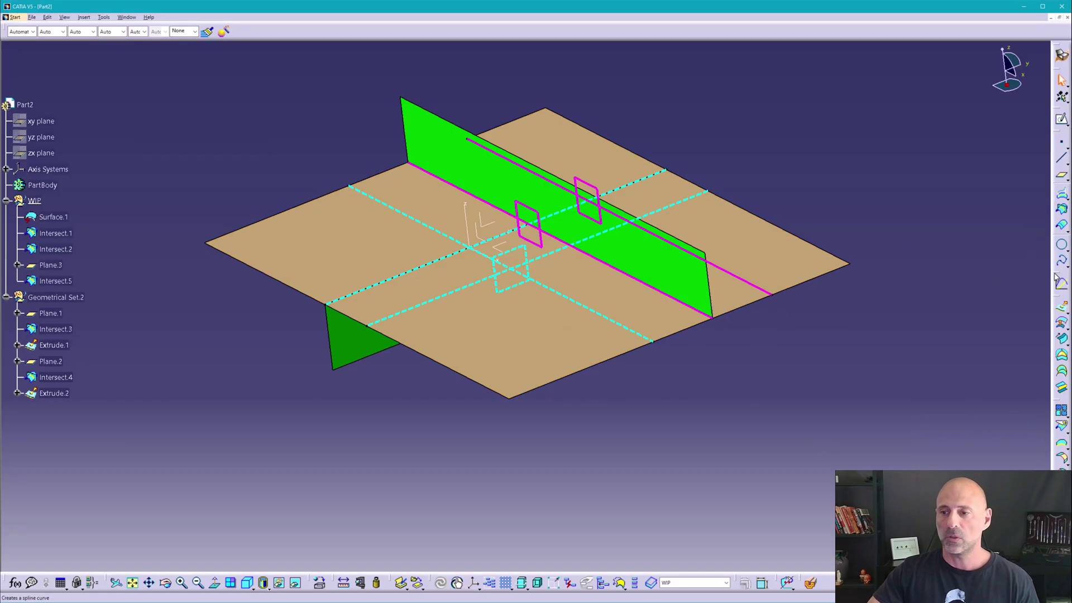
Extrude Intersect.5 along the Z axis into Extrude.3 and inspect the new wall
click(1061, 308)
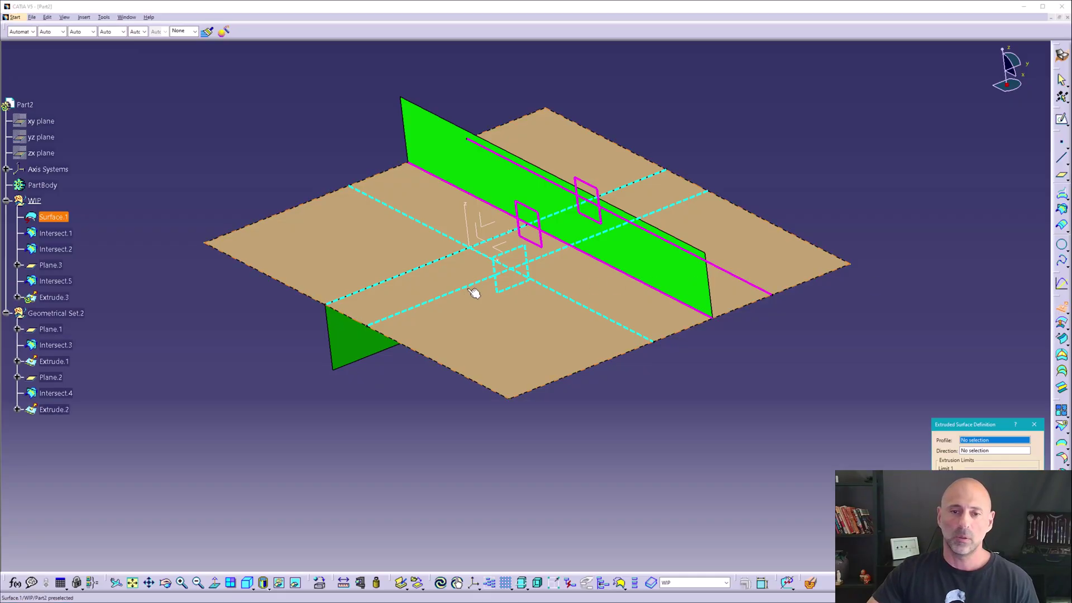
click(471, 287)
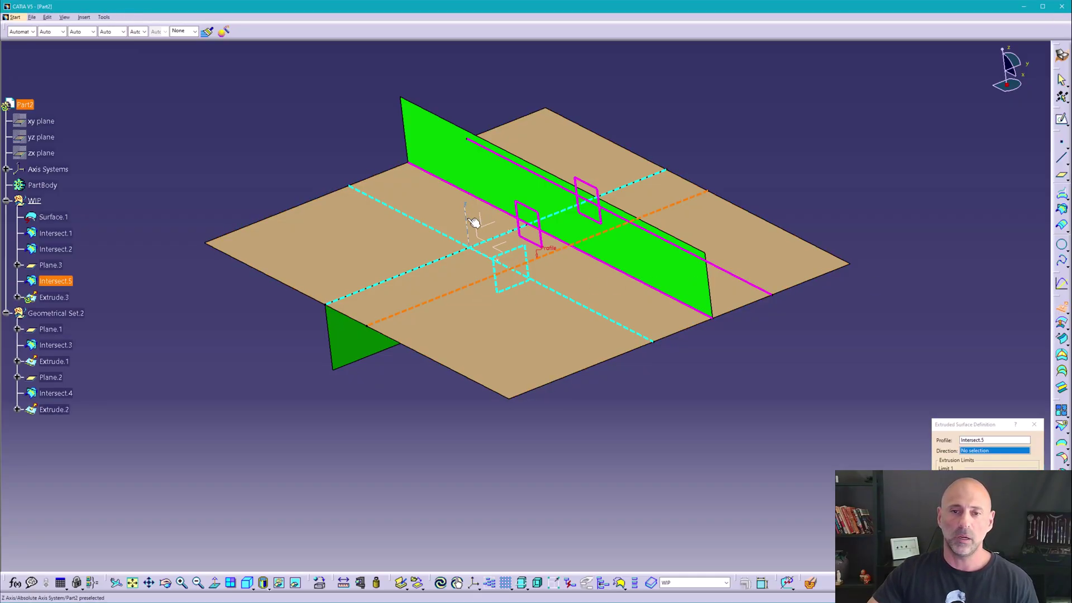
click(474, 224)
key(Return)
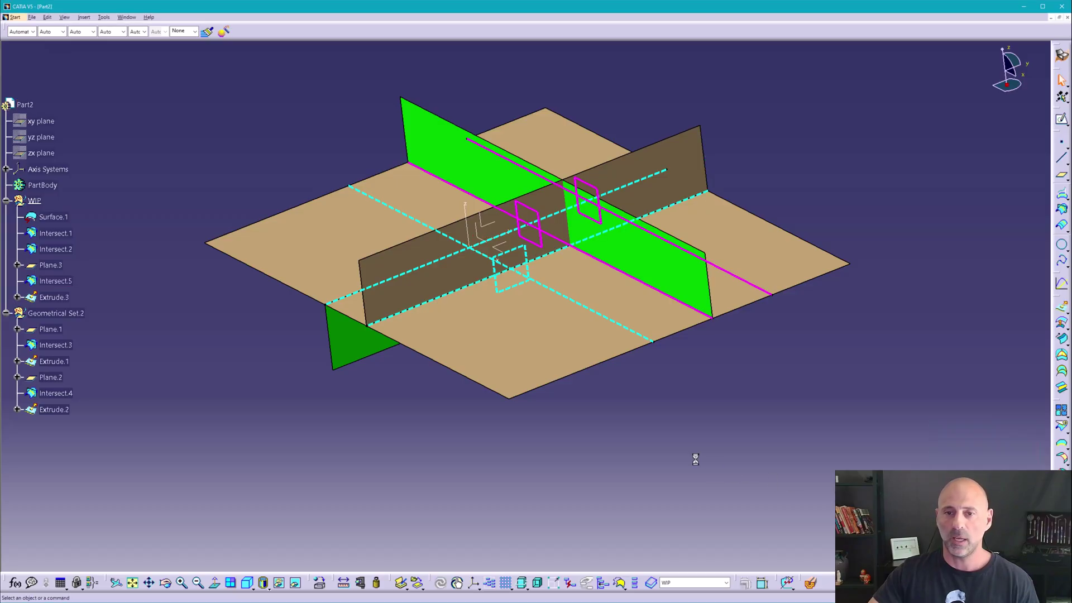
middle_drag(500, 431, 470, 383)
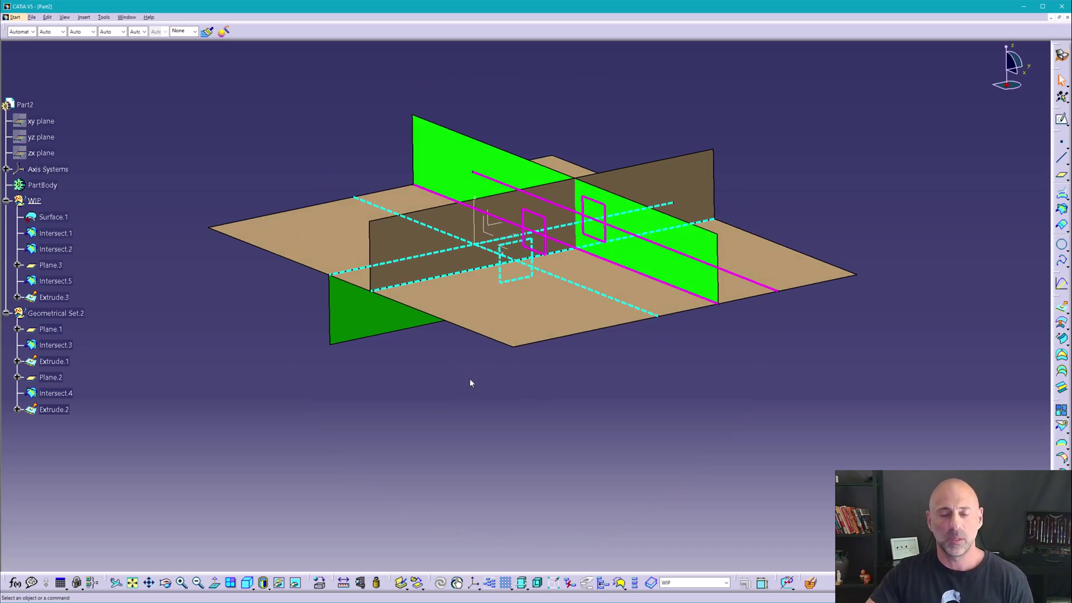
Undo Extrude.3 and change Extrude.2's profile to Intersect.5
key(ctrl+z)
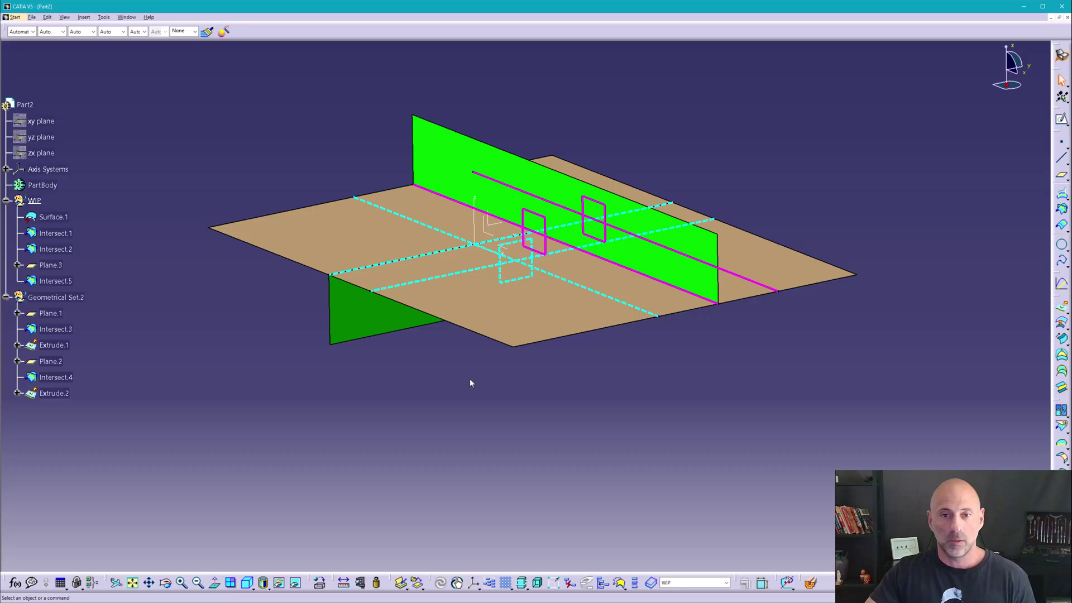
click(59, 393)
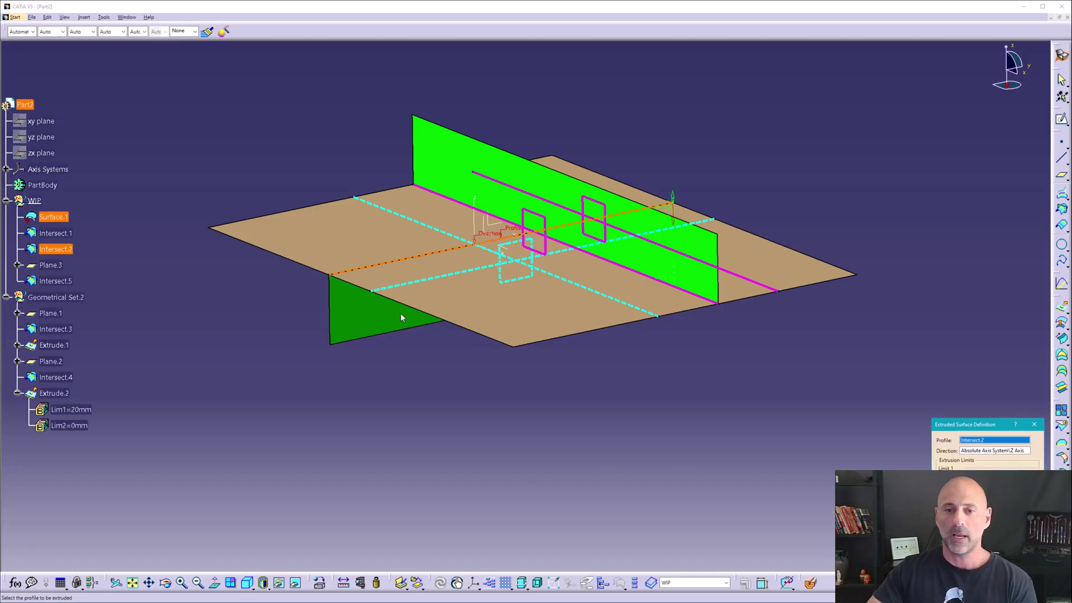
click(420, 281)
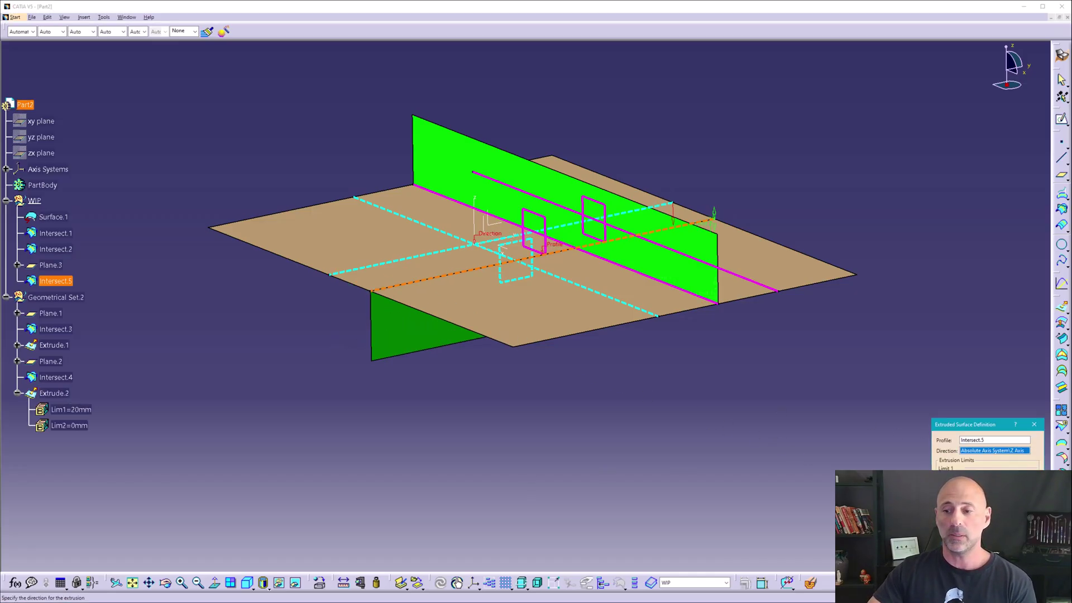
key(Escape)
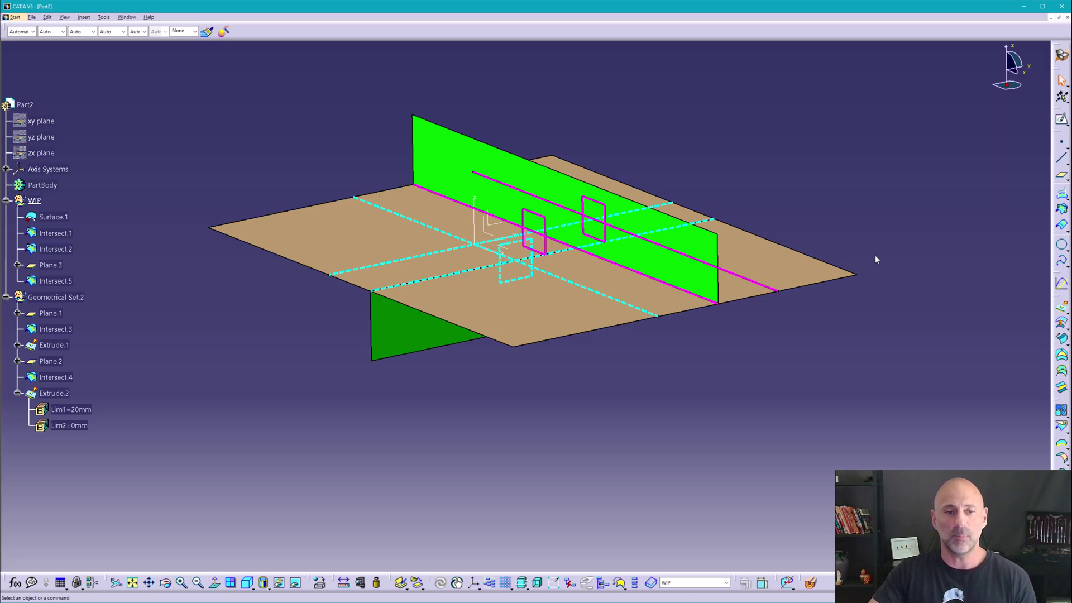
View Extrude.2's parents and children, expanding Intersect.5 to reveal Surface.1 and Plane.3
right_click(53, 394)
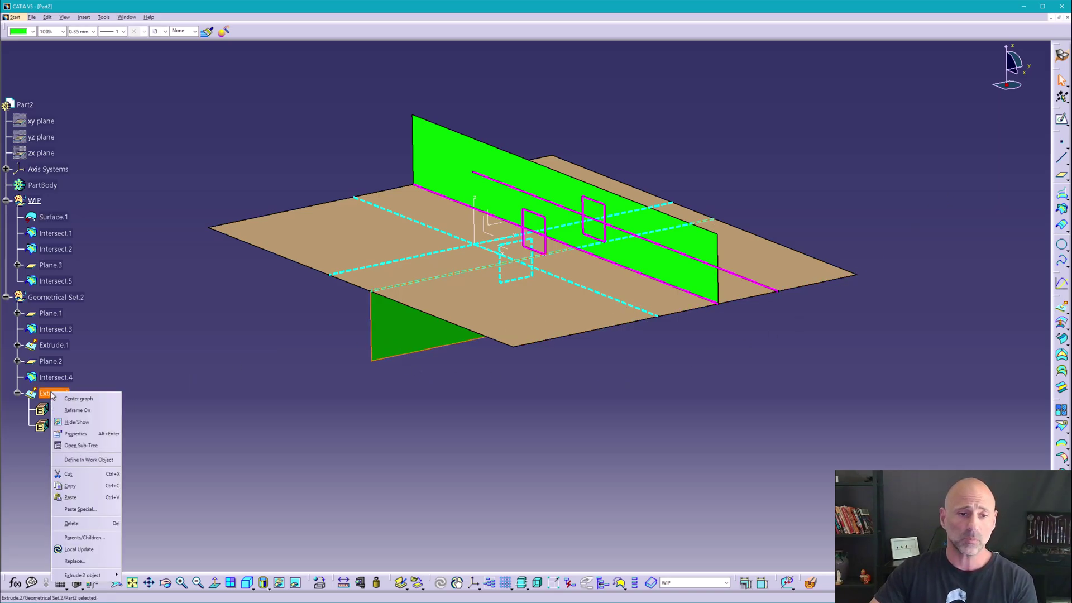
click(104, 539)
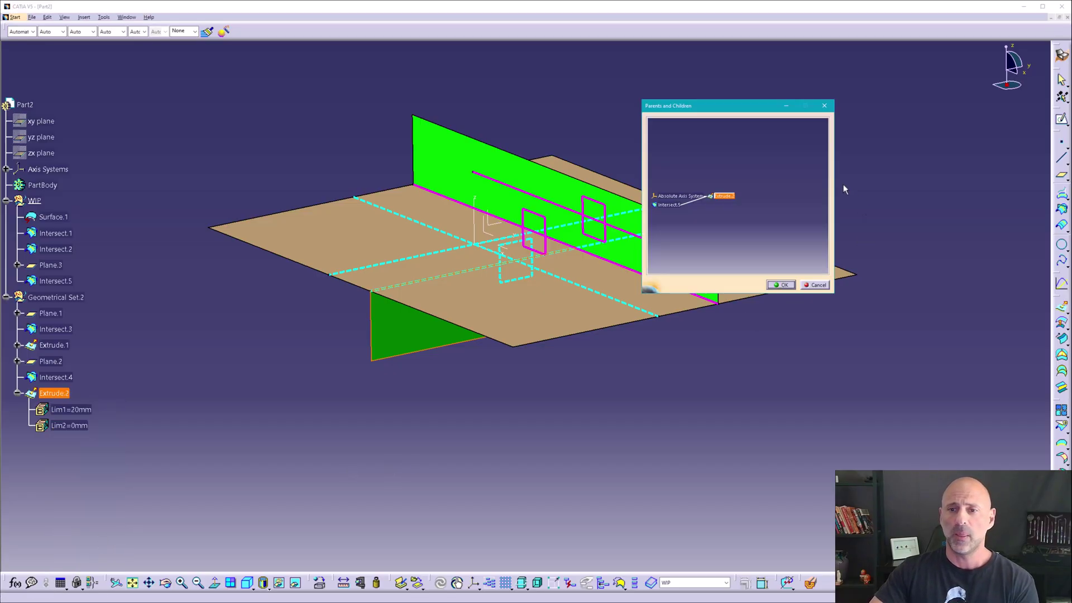
scroll(781, 206, up, 3)
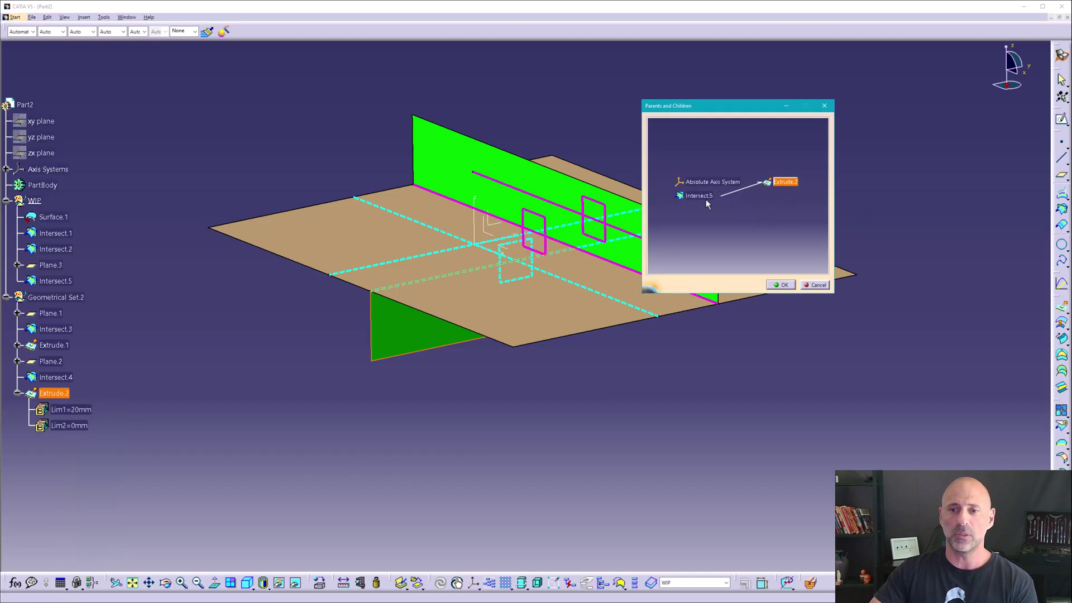
double_click(701, 197)
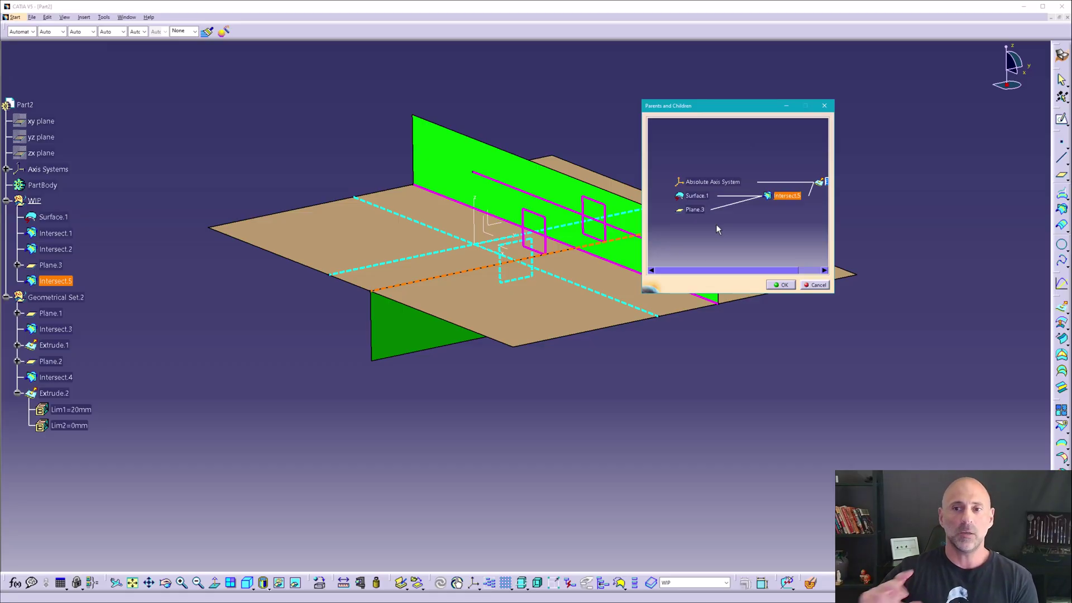
middle_drag(751, 226, 683, 235)
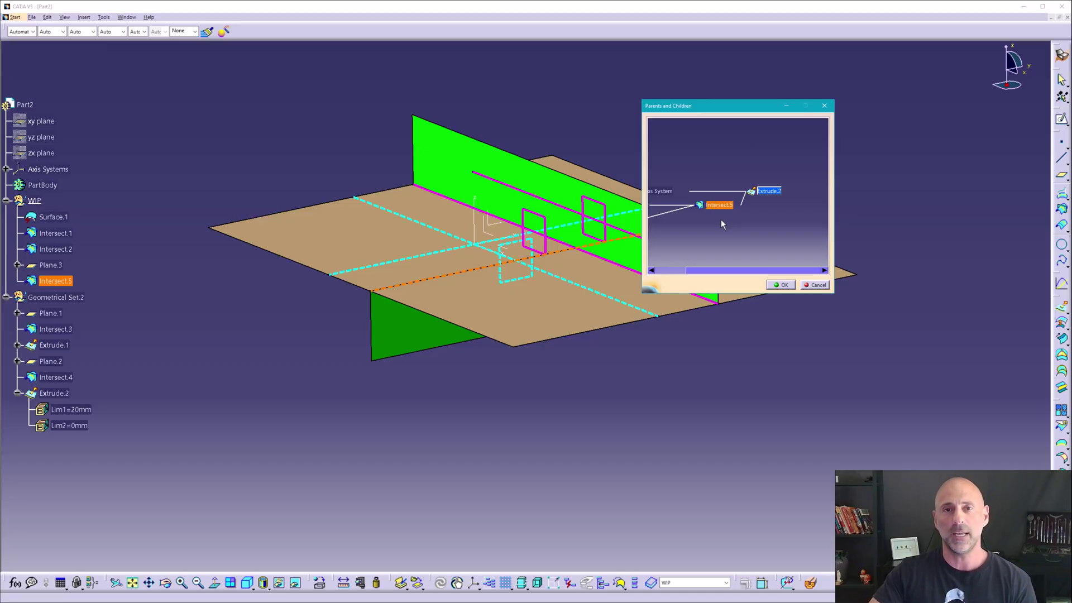
click(822, 286)
middle_drag(242, 367, 242, 344)
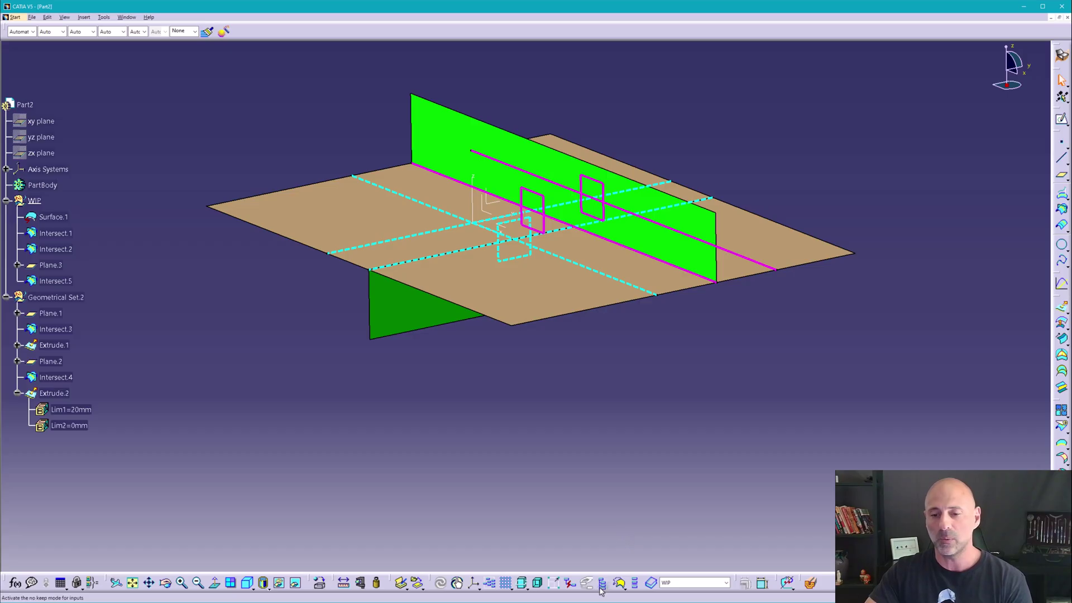
click(495, 584)
click(414, 305)
drag(155, 210, 448, 242)
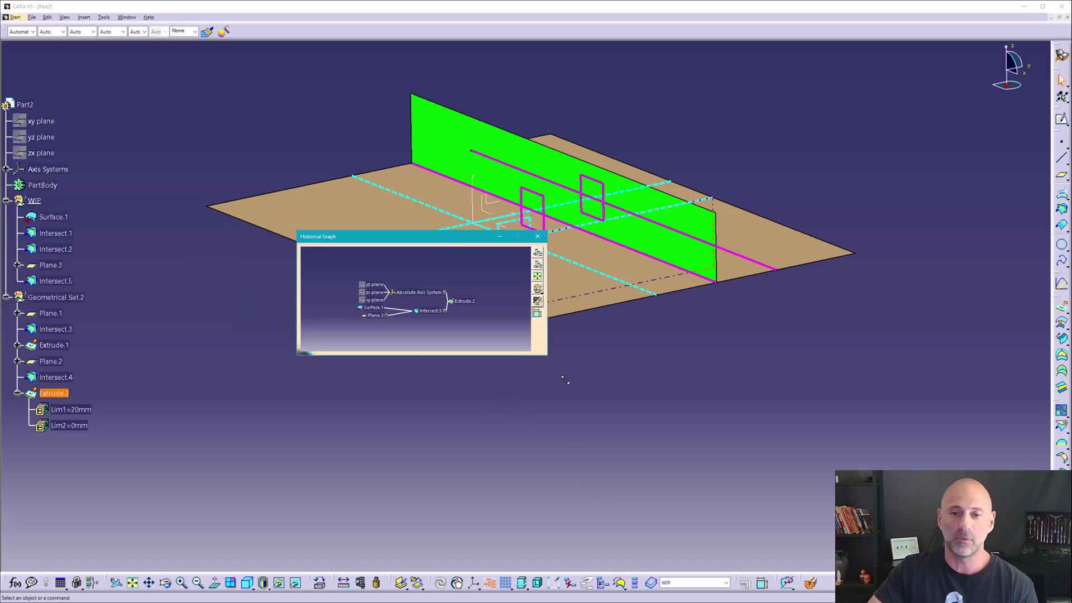
drag(546, 354, 693, 472)
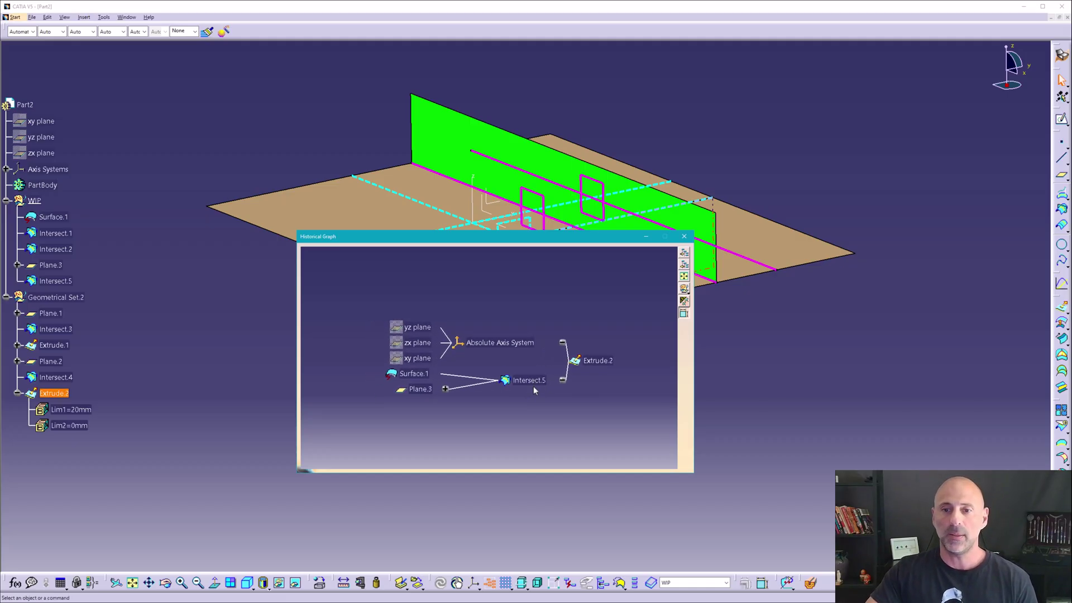
click(947, 204)
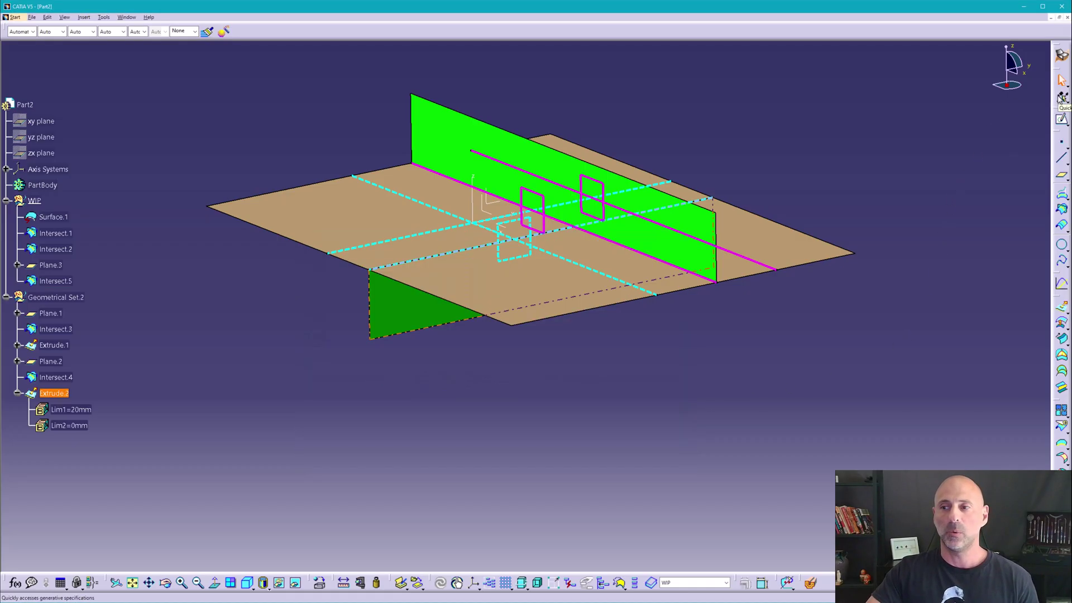
click(1062, 99)
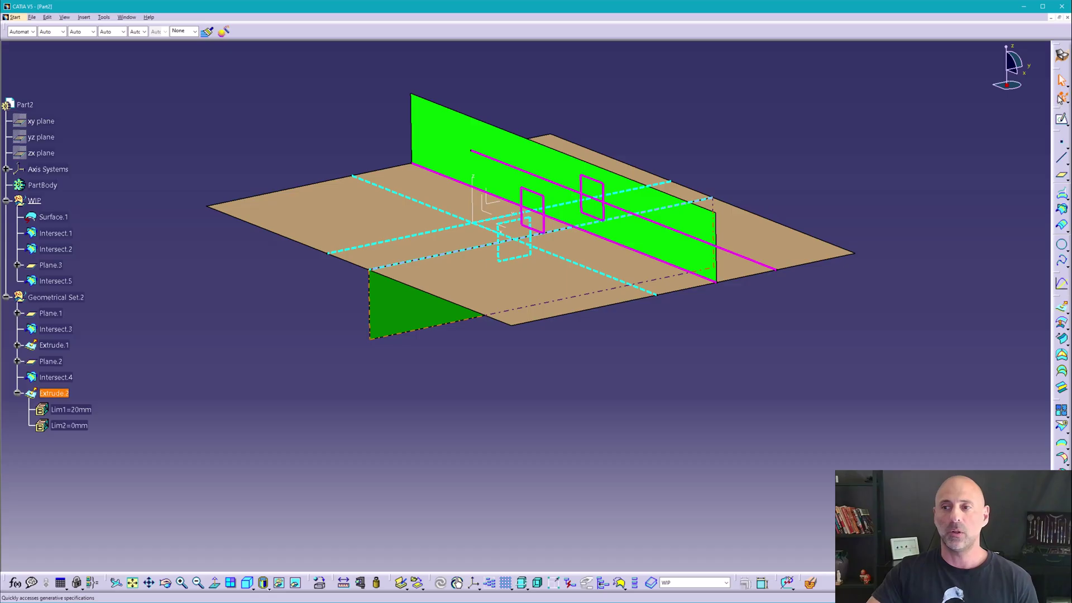
click(413, 312)
drag(937, 465, 714, 328)
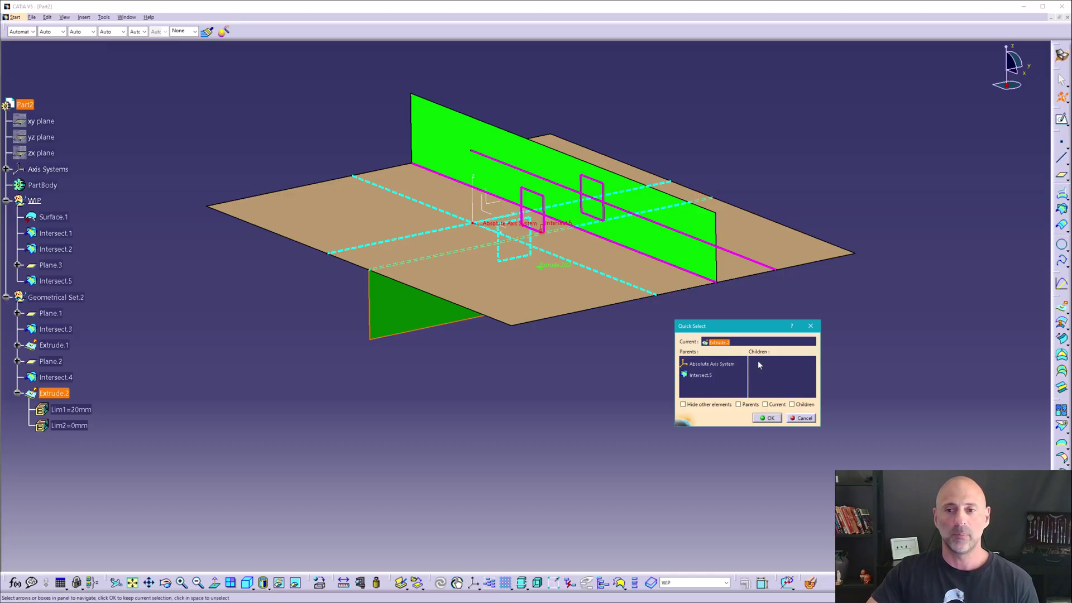
right_click(721, 343)
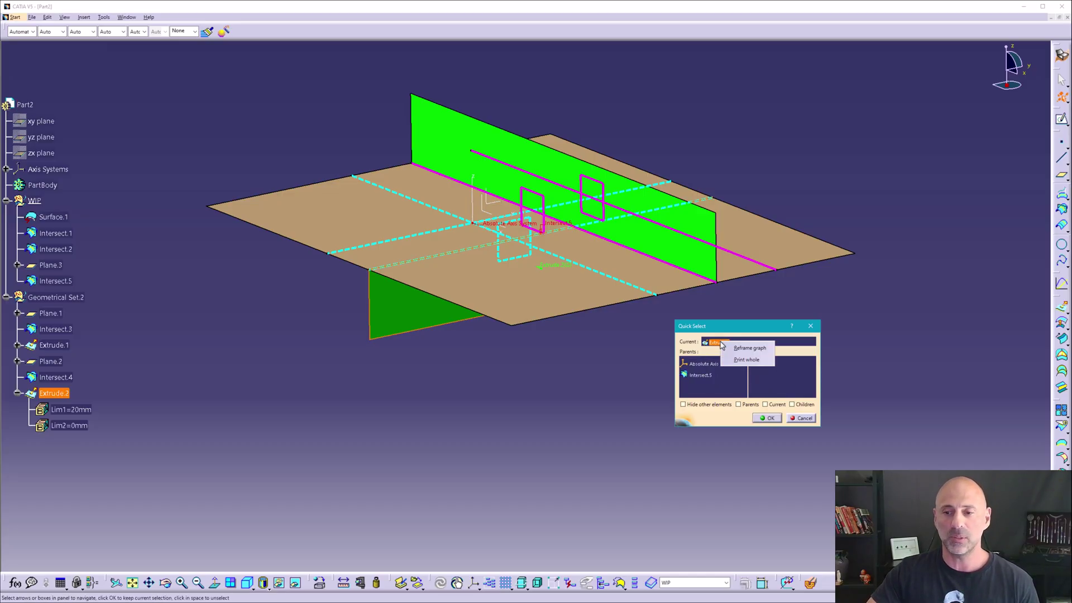
click(726, 348)
key(Escape)
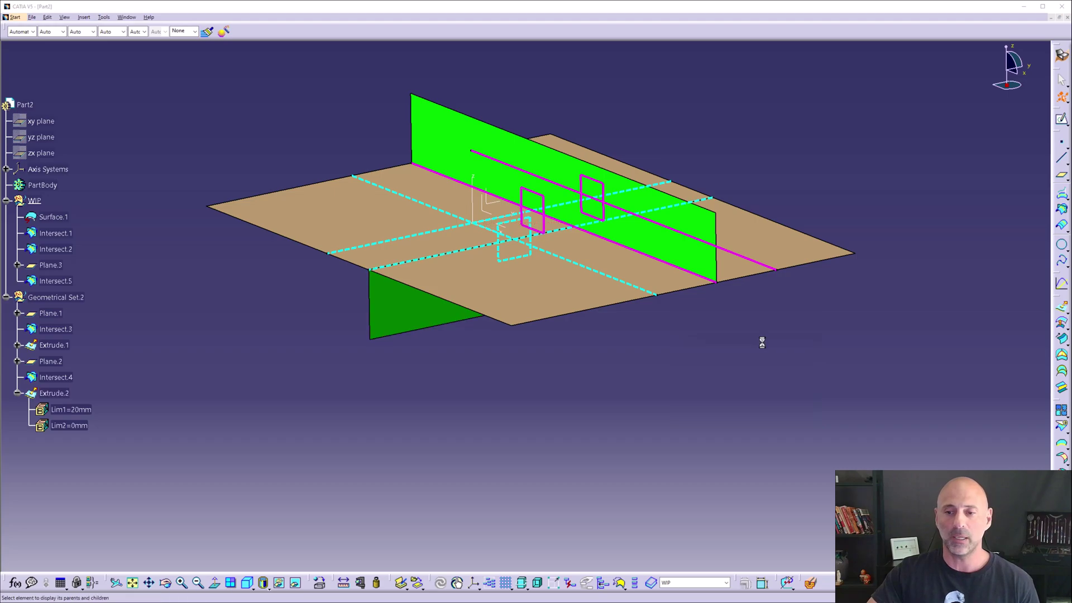
alt+click(433, 320)
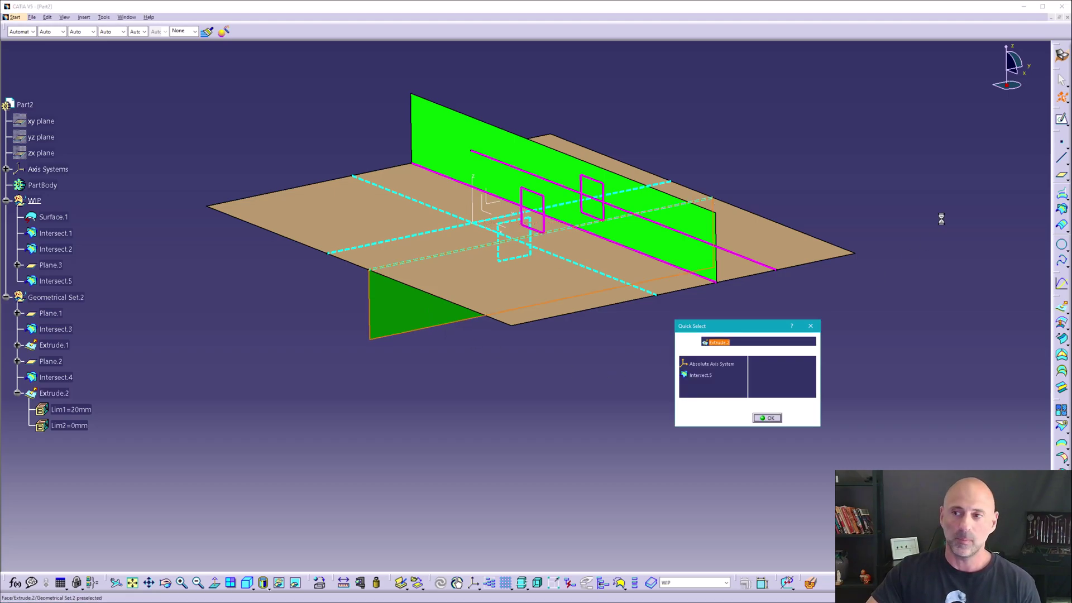
right_click(727, 348)
click(749, 349)
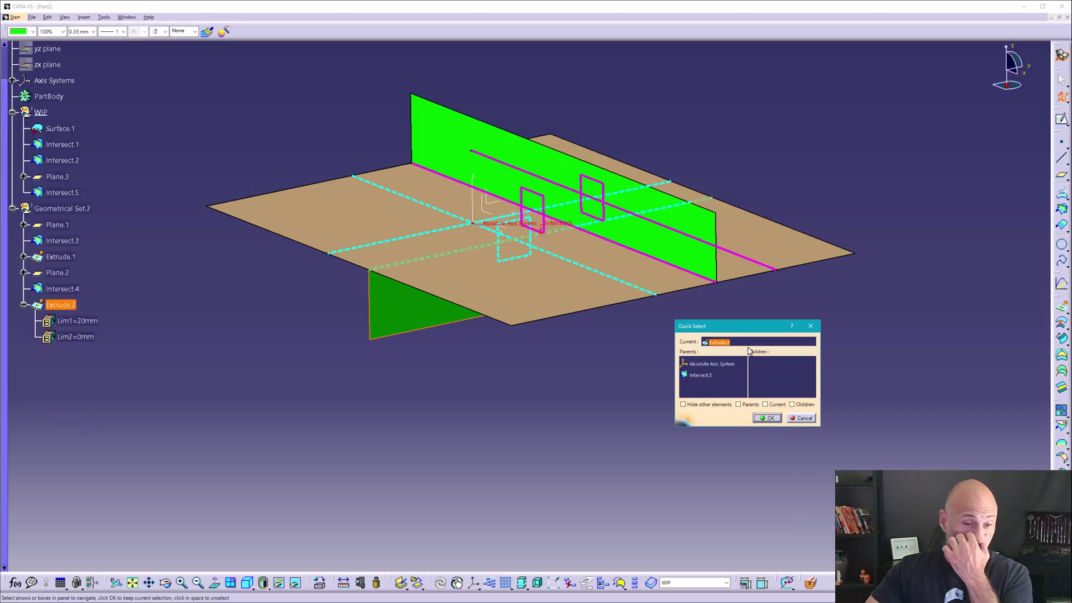
right_click(727, 343)
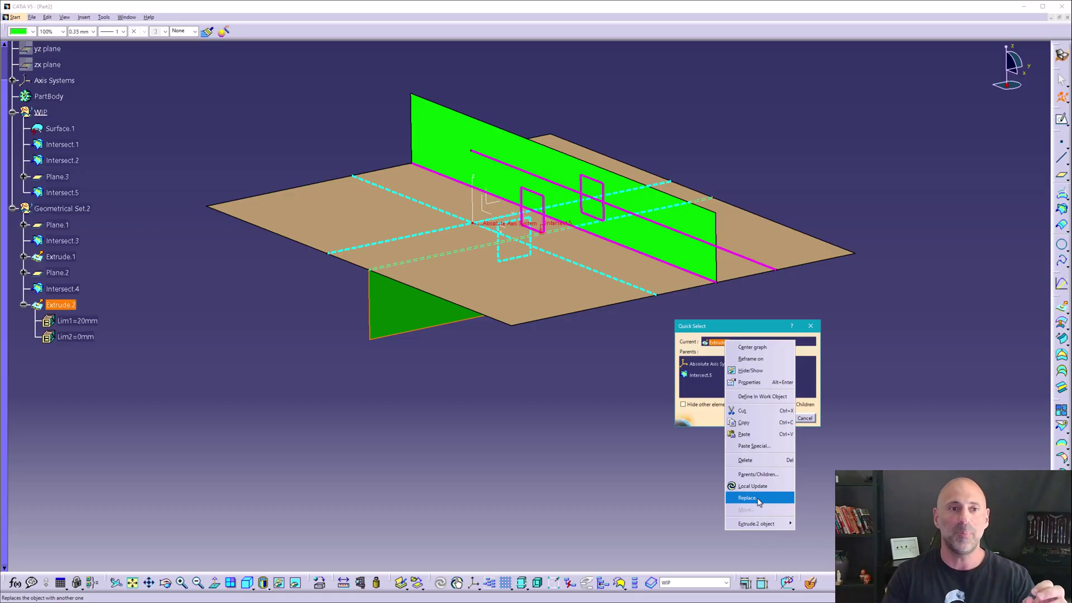
click(760, 499)
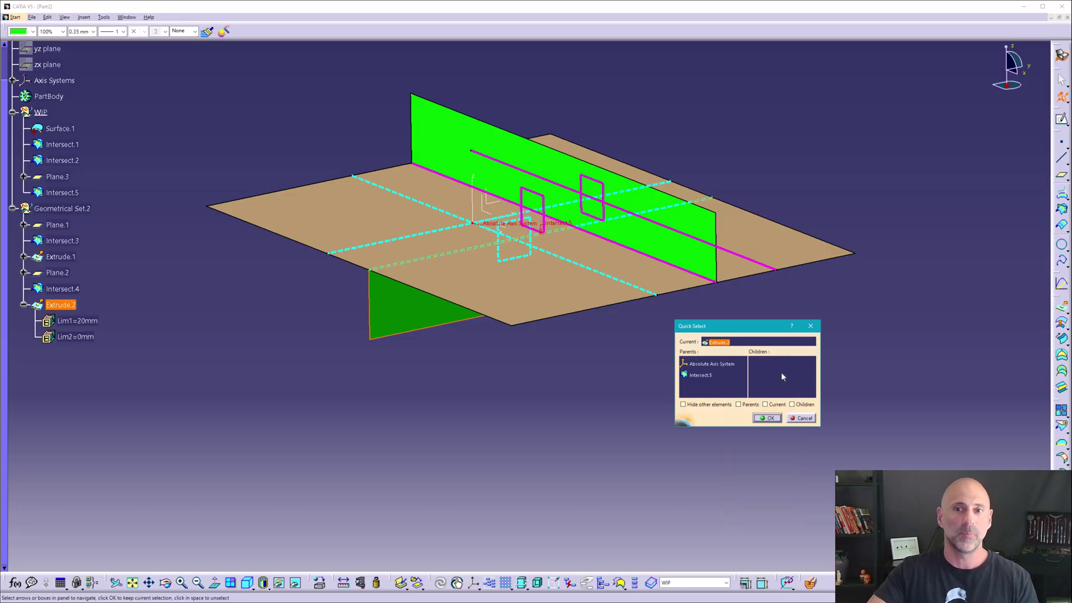
Switch to the Tree.CATPart document and rotate the curved part
click(126, 17)
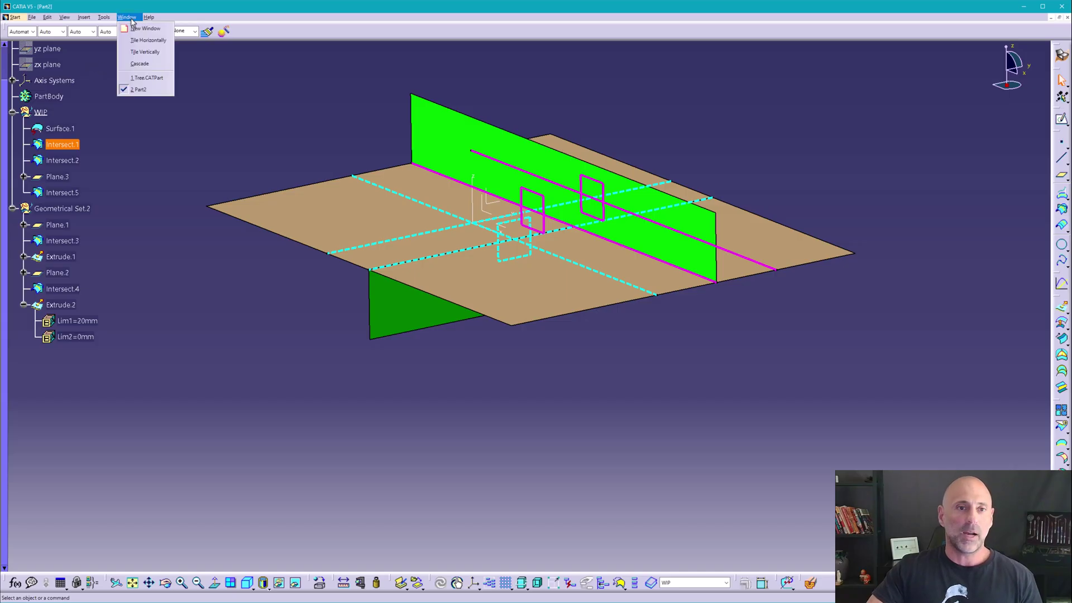
click(142, 78)
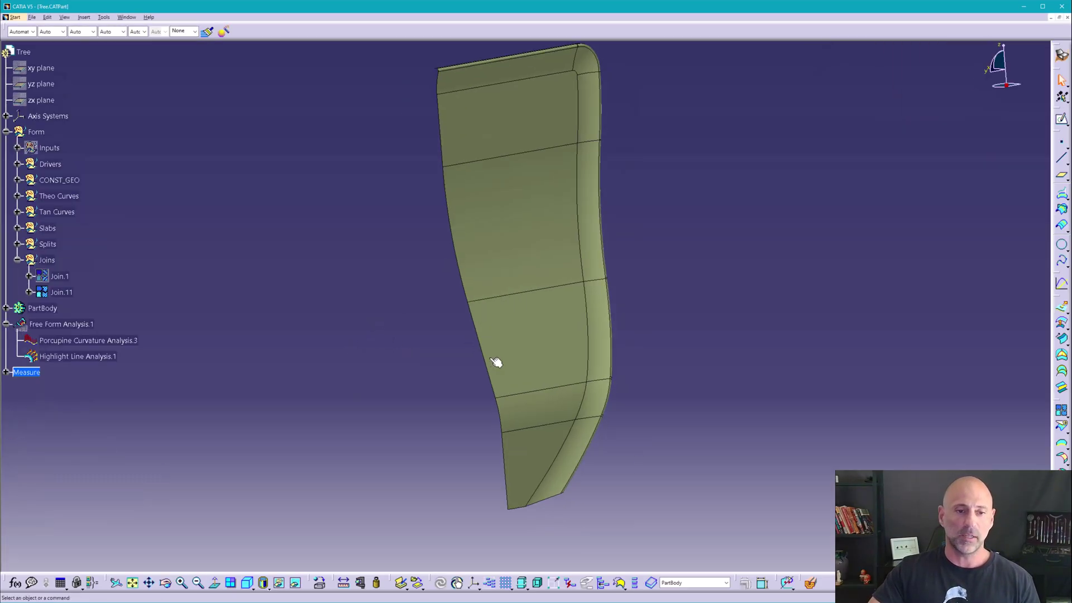
middle_drag(496, 361, 522, 263)
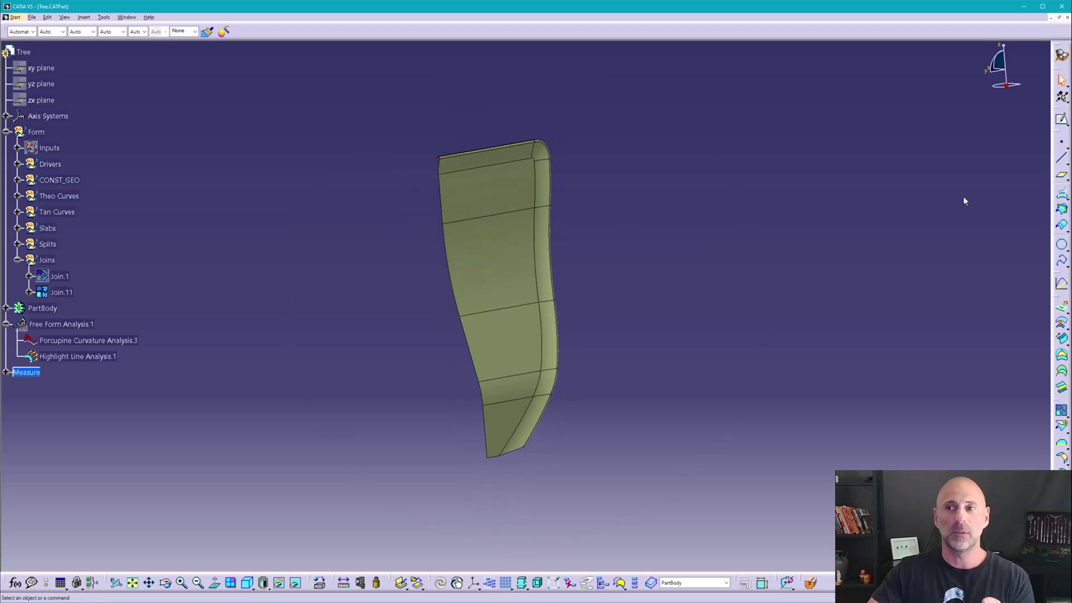
Quick-select Join.11's parents and show the blue Offset.9 slab surface
click(1061, 97)
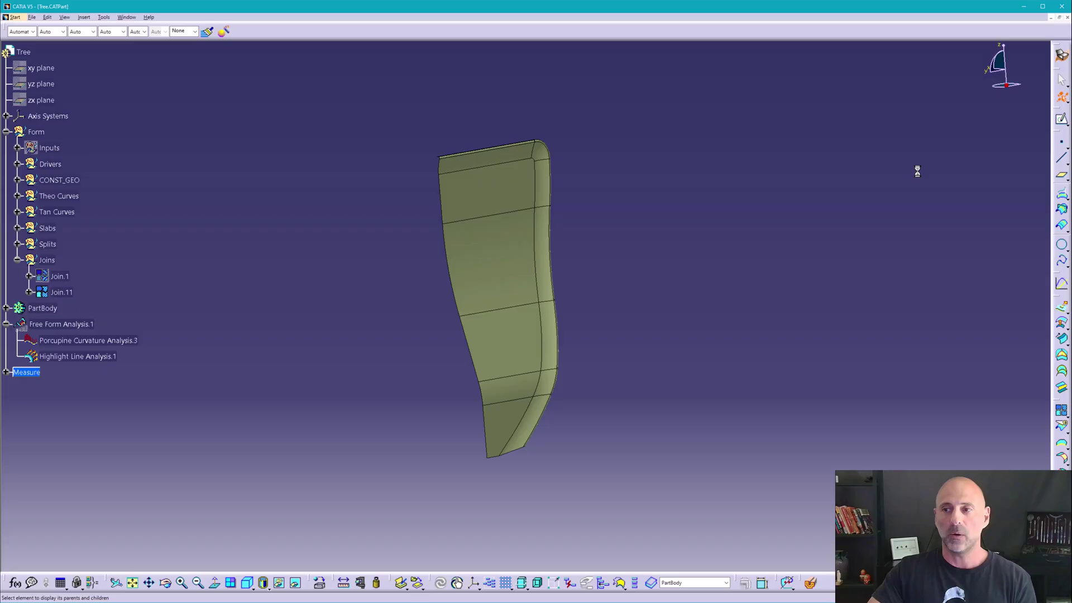
click(491, 263)
ctrl+middle_drag(519, 297, 520, 240)
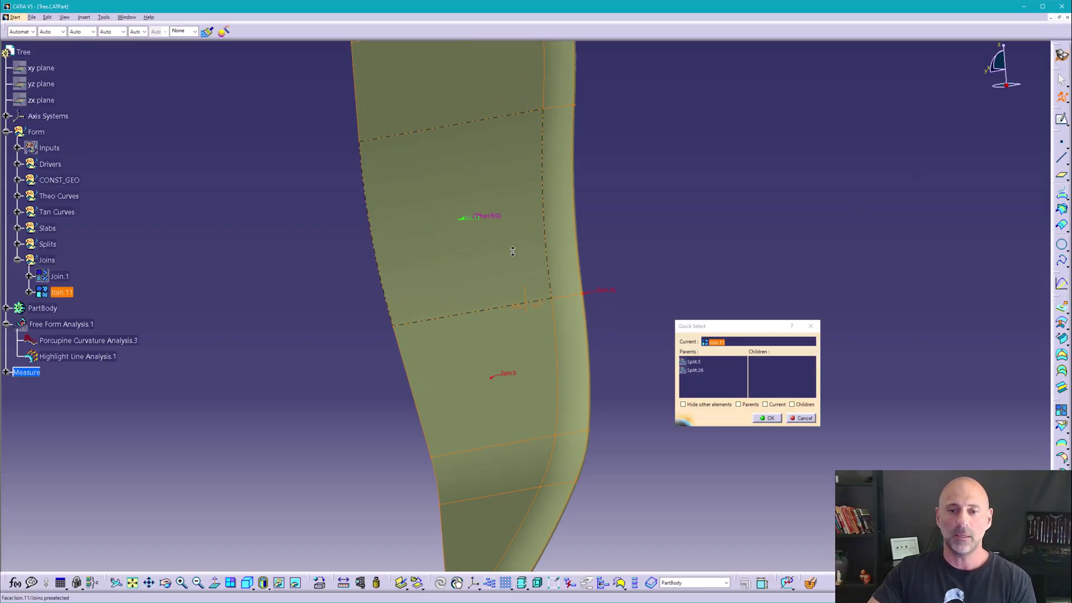
right_click(497, 217)
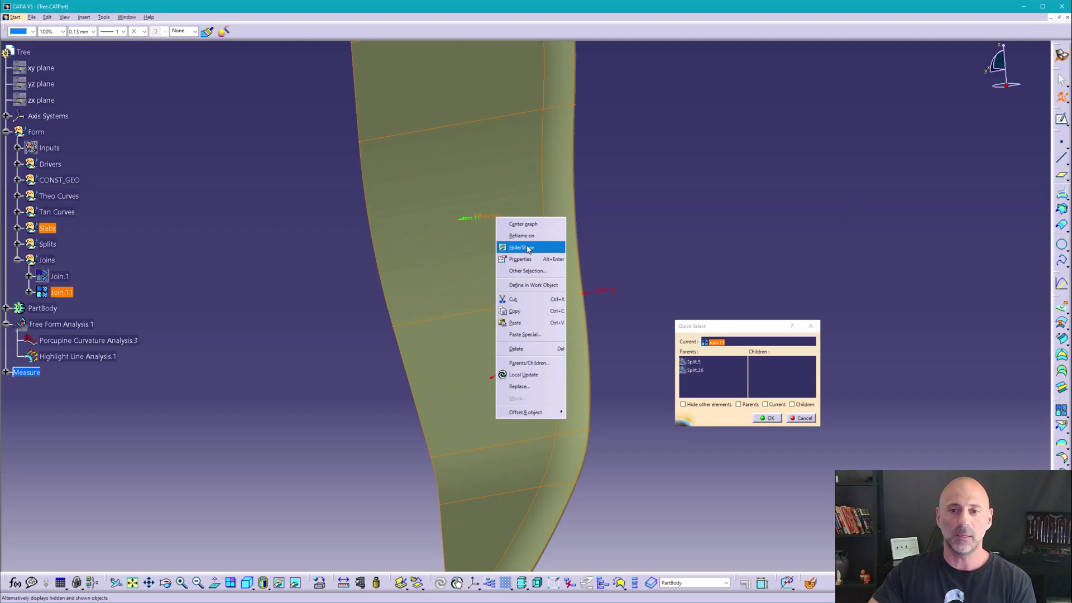
click(520, 247)
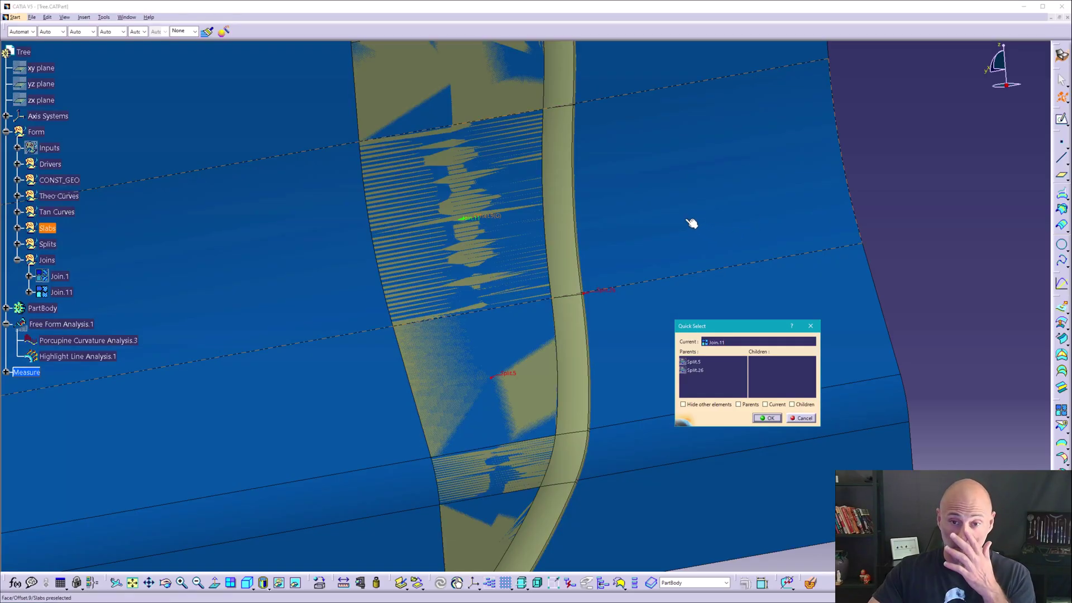
ctrl+middle_drag(636, 191, 629, 246)
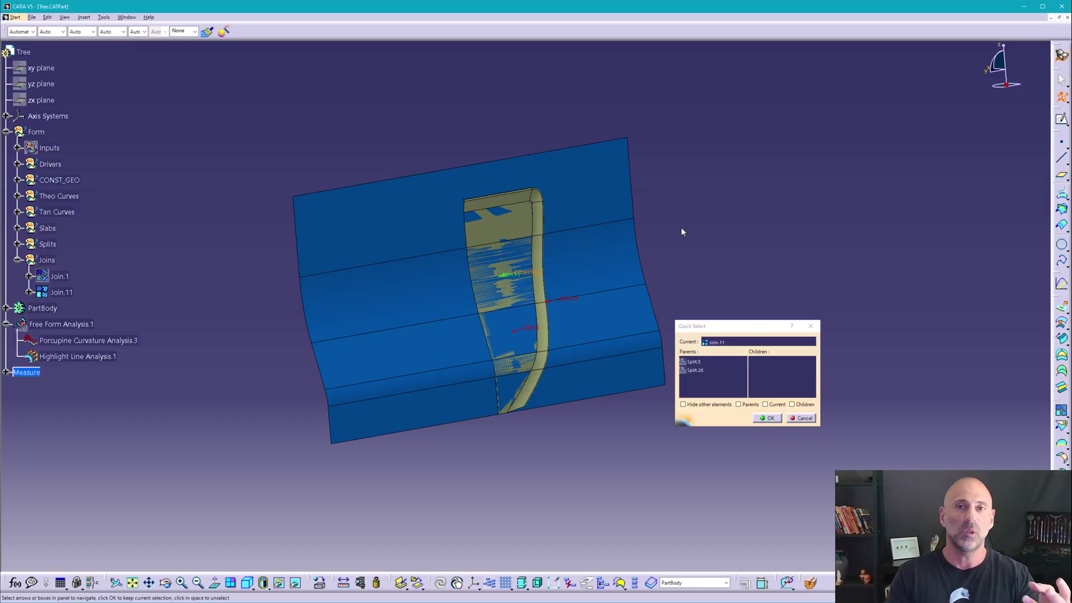
key(Escape)
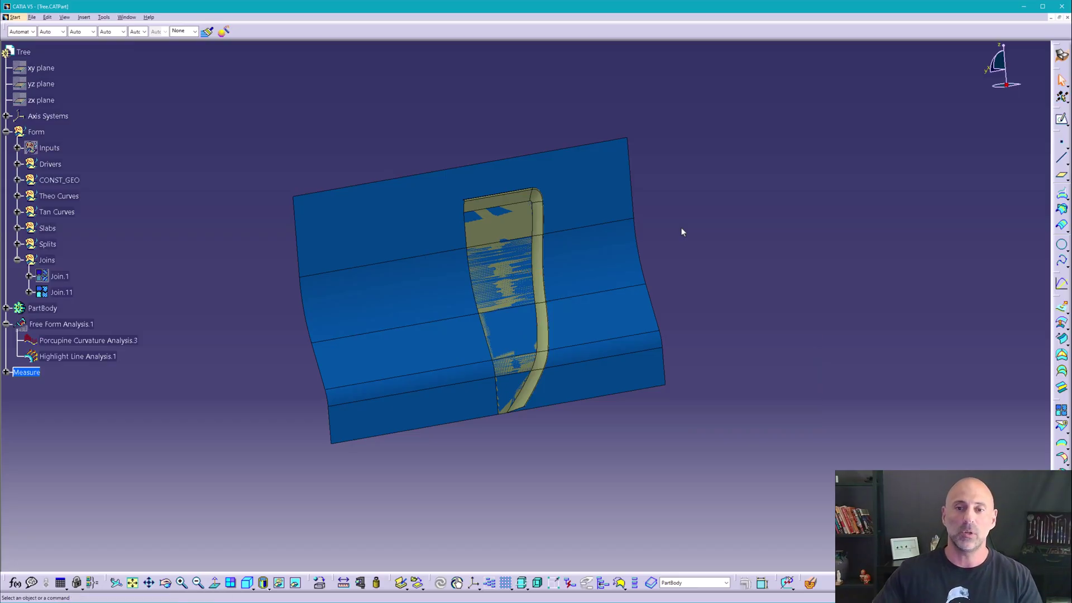
Hide the blue Offset.9 slab so only the Join.11 form is displayed
right_click(590, 266)
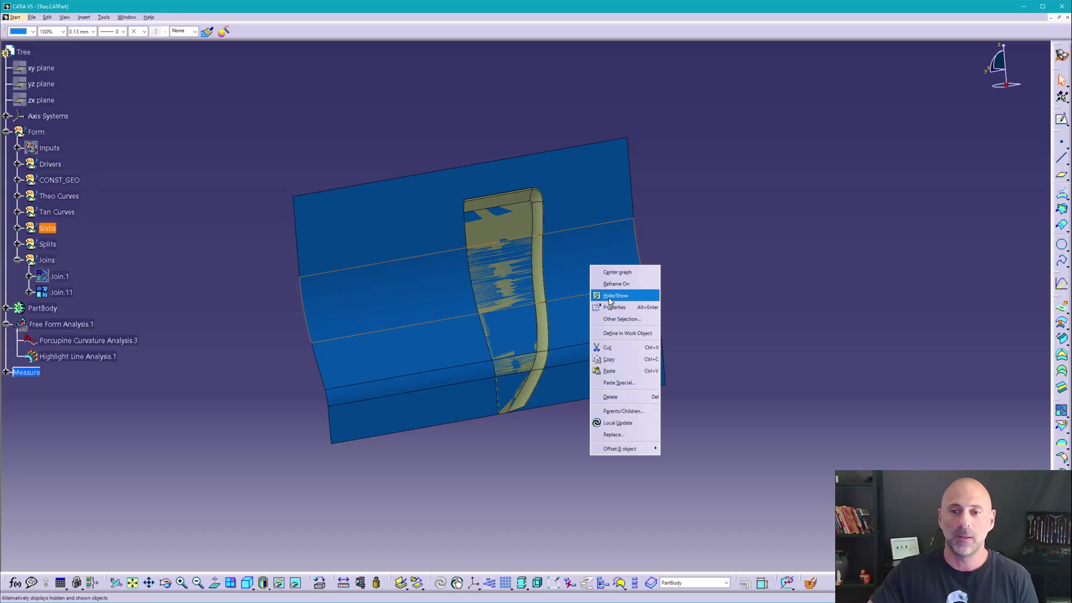
click(617, 295)
click(490, 289)
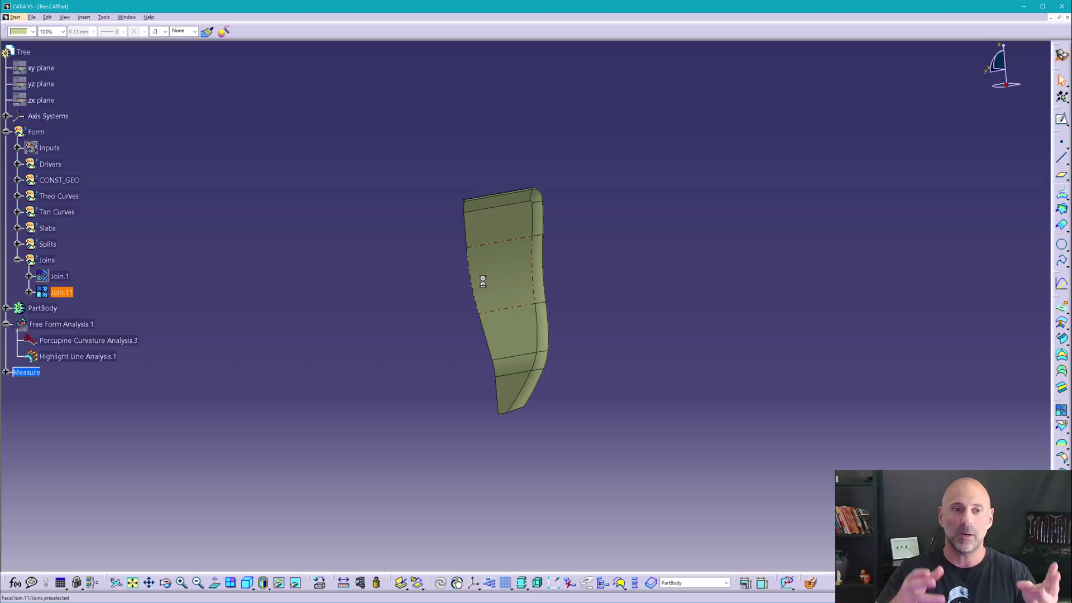
click(483, 281)
click(655, 402)
middle_drag(656, 326, 640, 298)
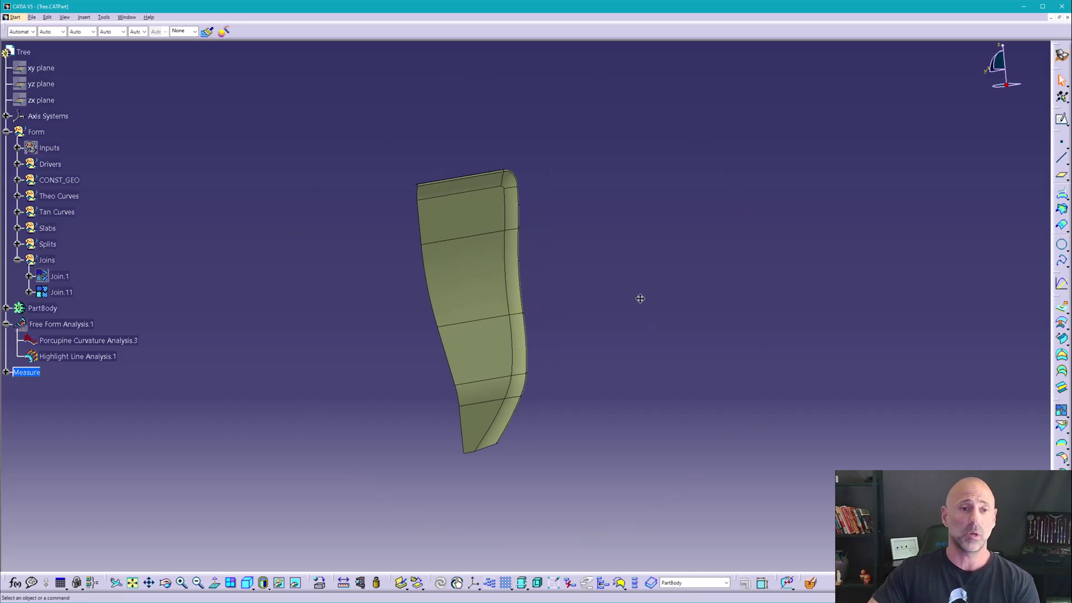
right_click(60, 197)
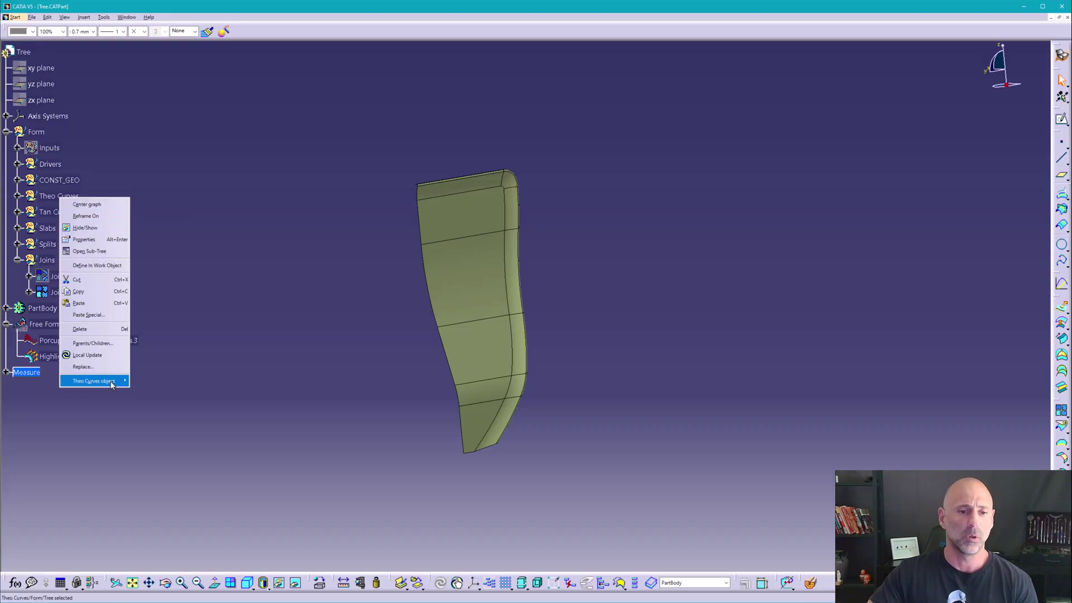
Show the components of the Theo Curves and Tan Curves geometrical sets
mouse_move(95, 381)
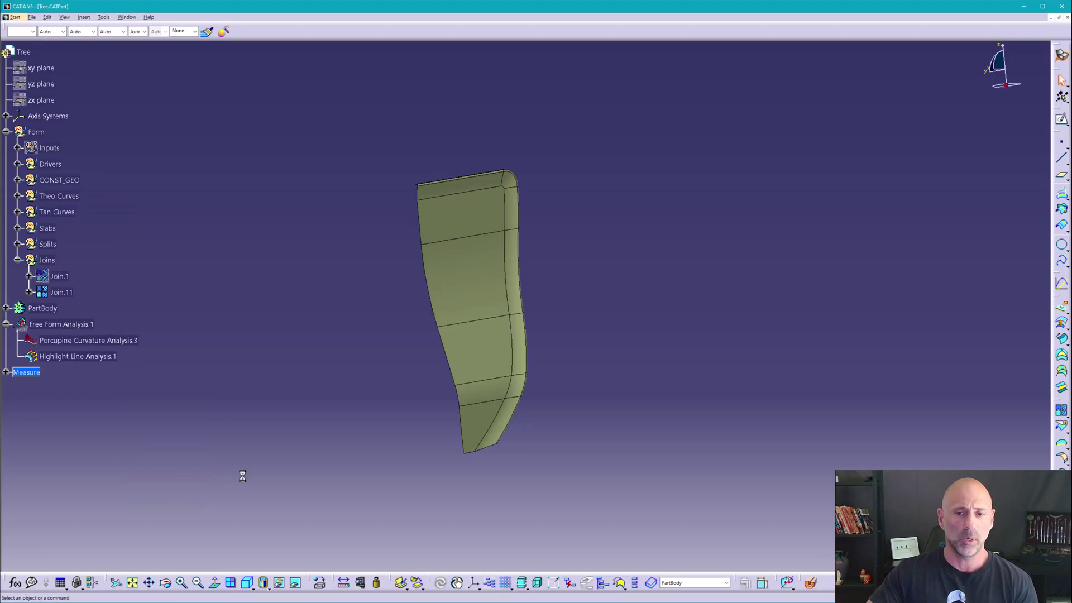
middle_drag(462, 438, 458, 358)
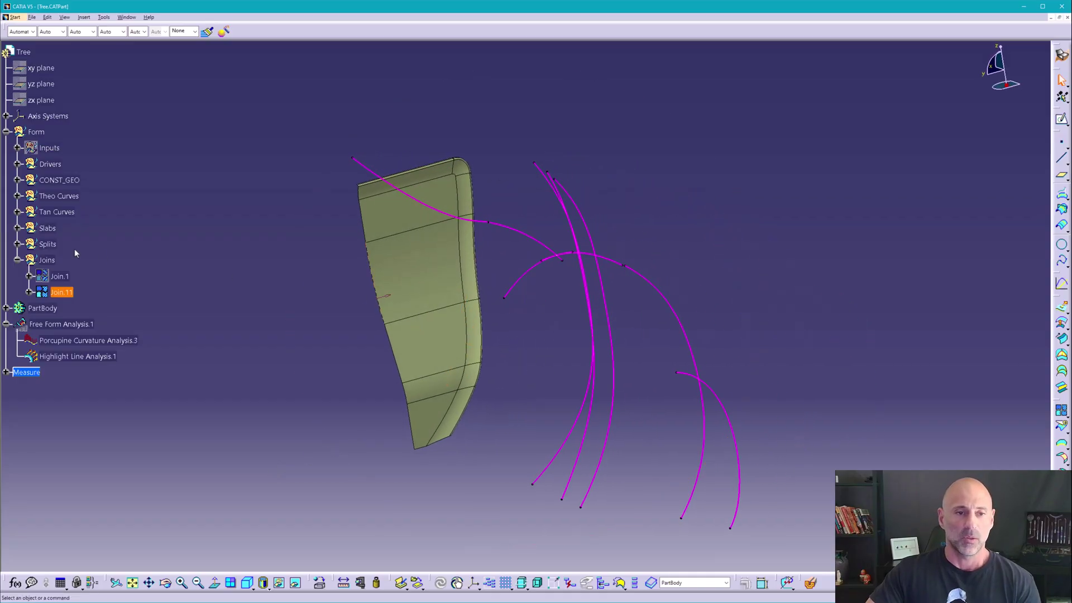
right_click(61, 211)
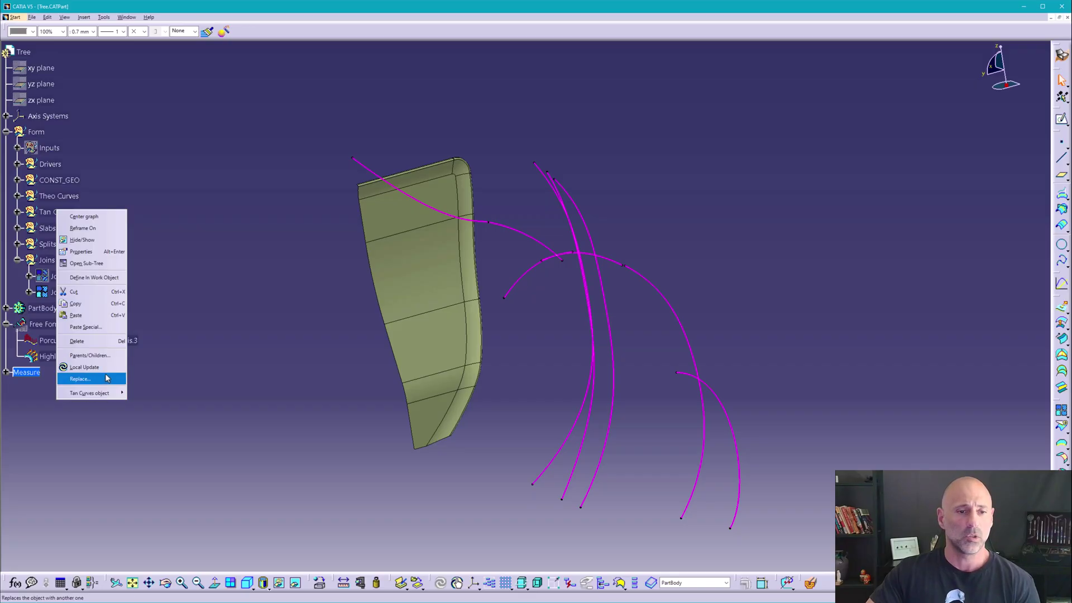
mouse_move(105, 393)
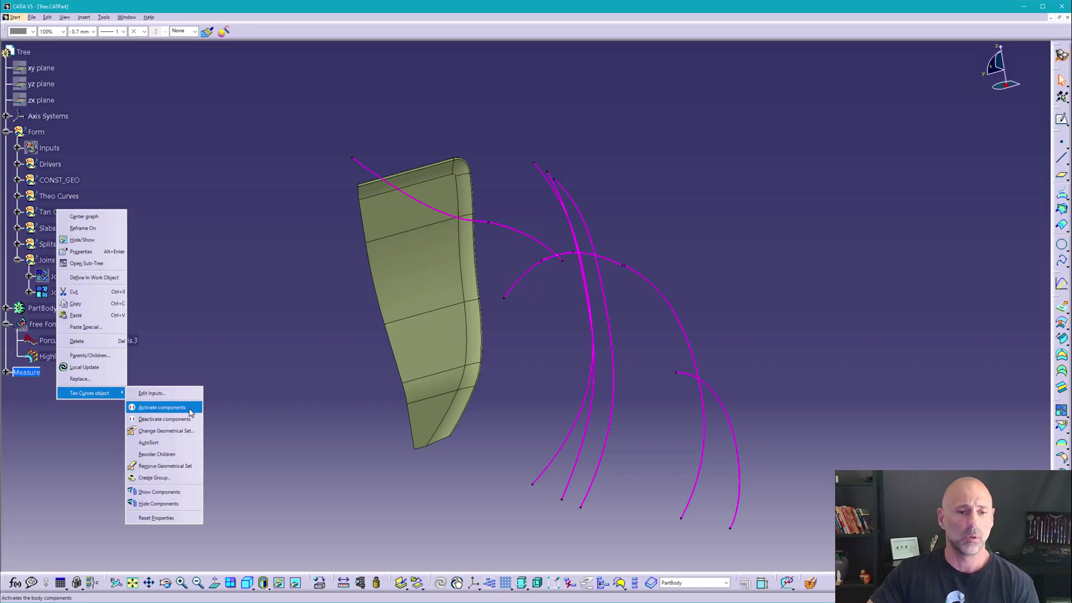
click(159, 492)
middle_drag(298, 407, 631, 335)
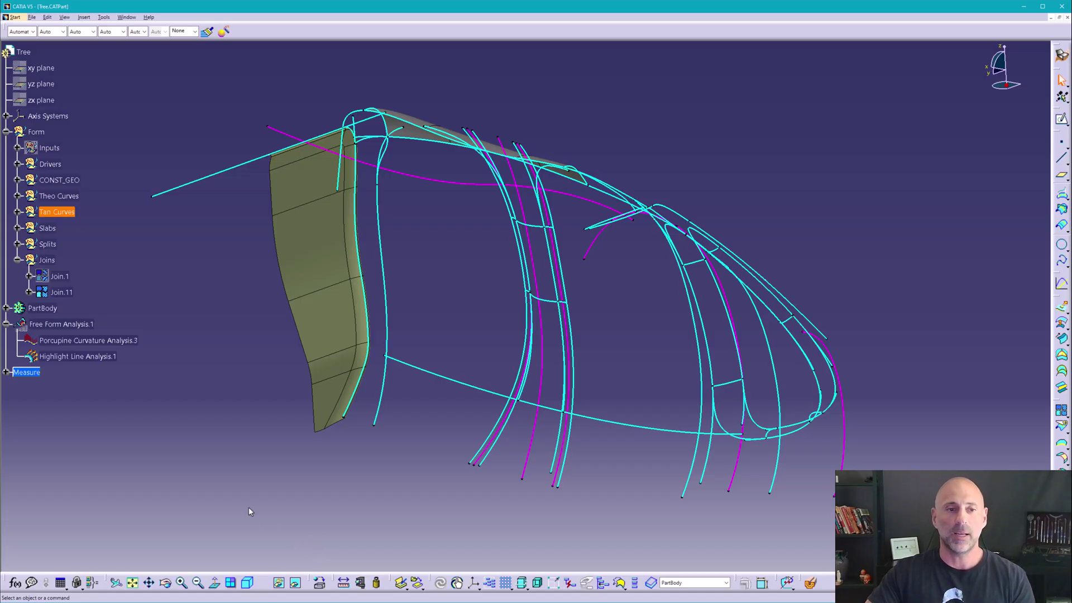
Swap the curves for the slab surface, select it and open Offset.9's sub-tree
key(ctrl+h)
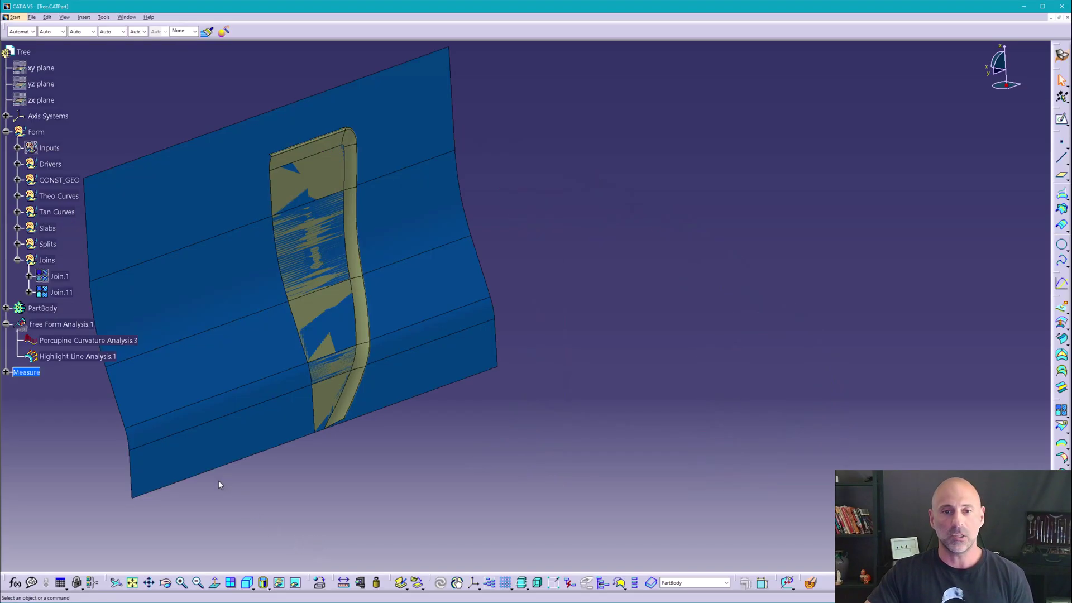
middle_drag(313, 442, 234, 282)
click(235, 234)
right_click(67, 306)
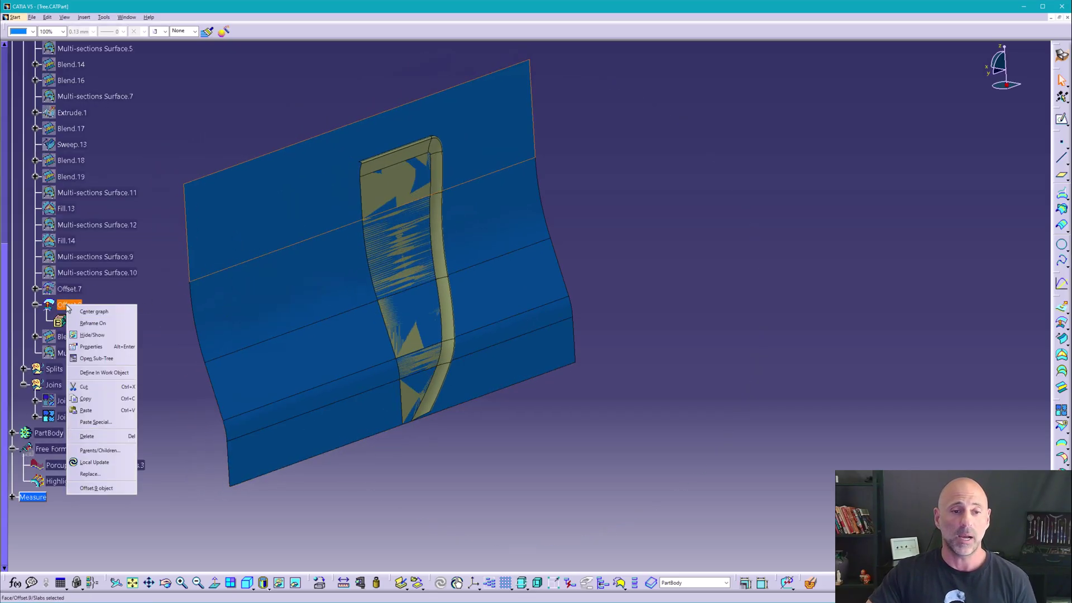
click(109, 358)
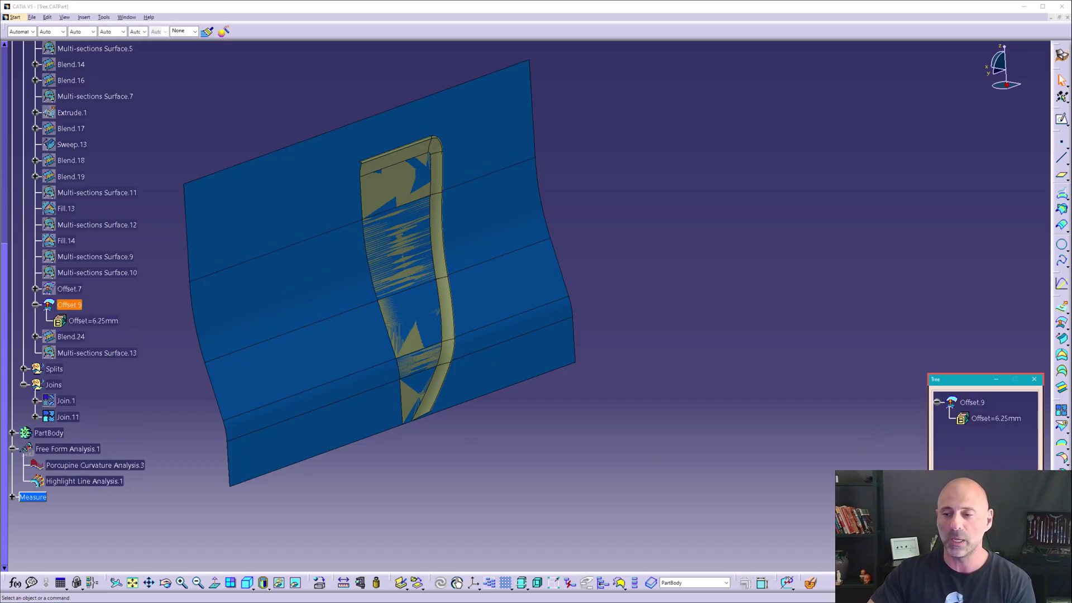
Shorten the sub-tree window and hide Offset.9 from it
drag(995, 486, 996, 439)
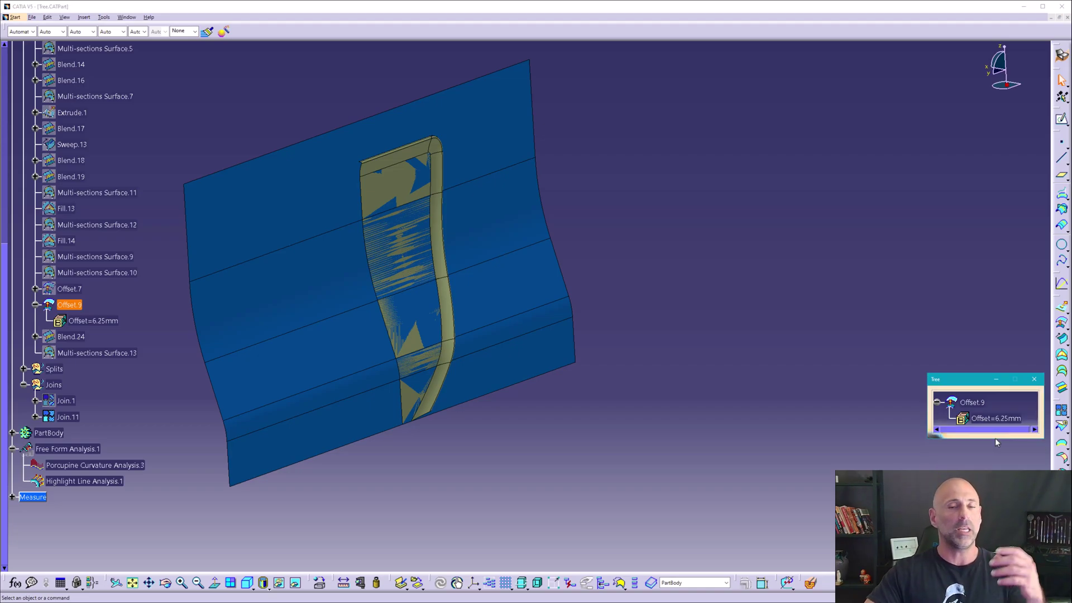
right_click(972, 402)
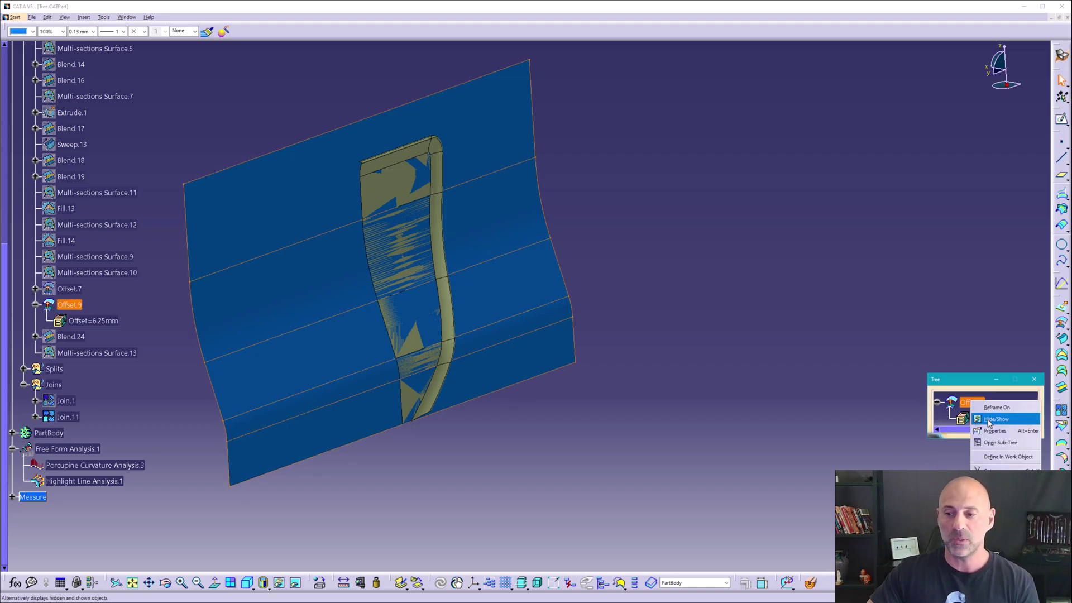
click(990, 419)
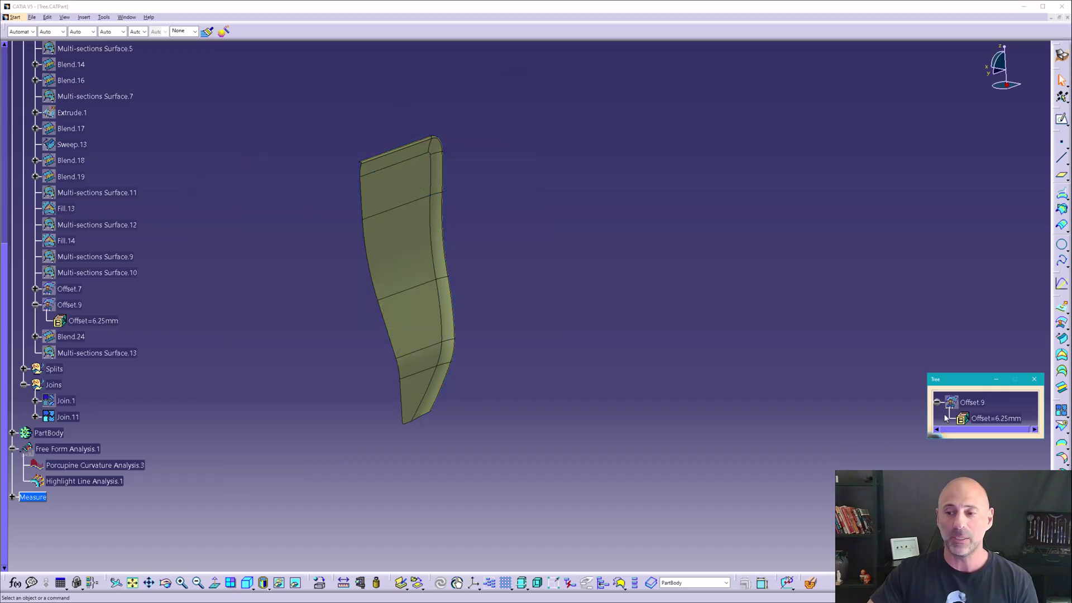
Move the Offset.9 sub-tree window to the top of the screen
drag(969, 389, 751, 17)
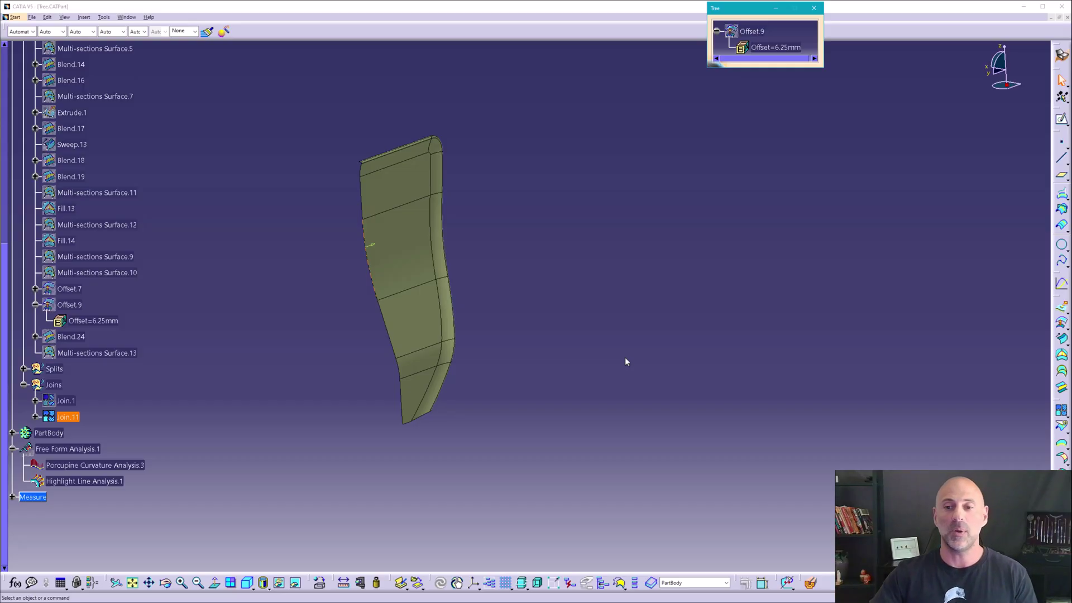
click(631, 313)
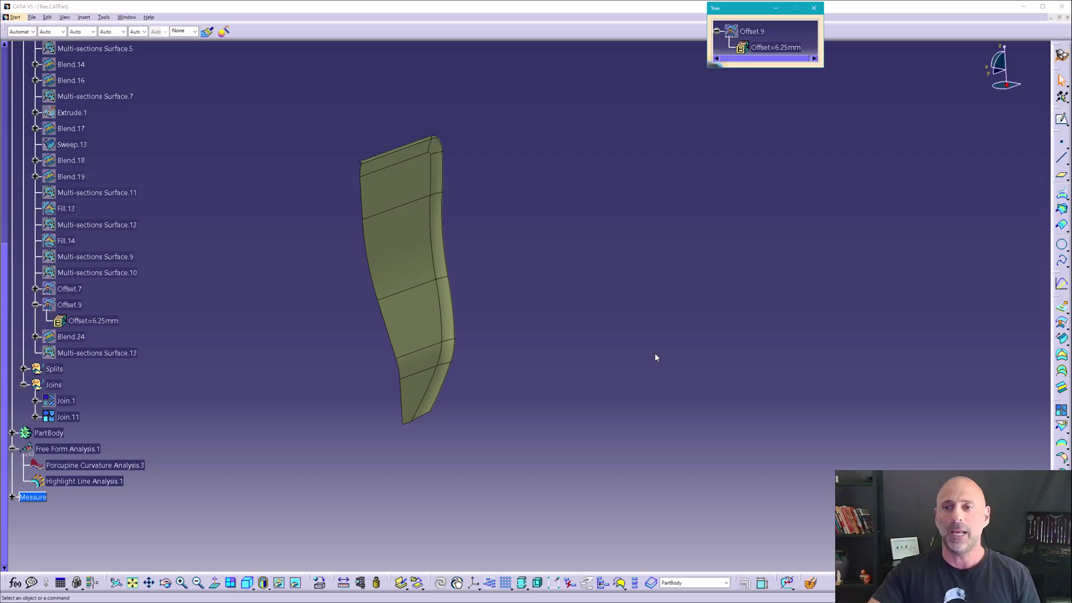
Close the floating Offset.9 sub-tree window
click(814, 7)
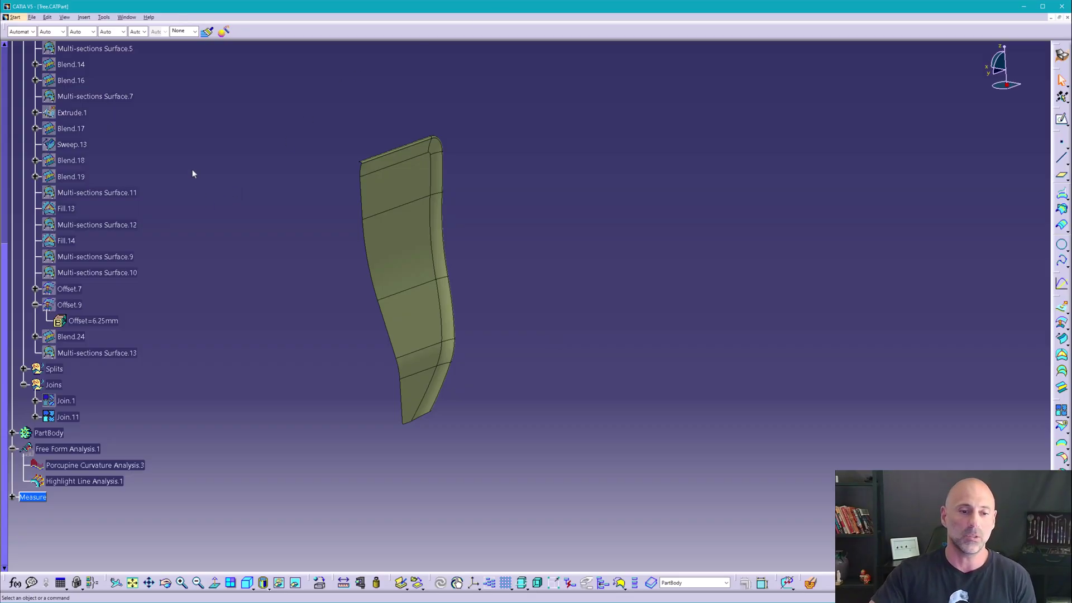
Switch back to the Part2 document and tilt it toward a top view
click(127, 16)
click(137, 87)
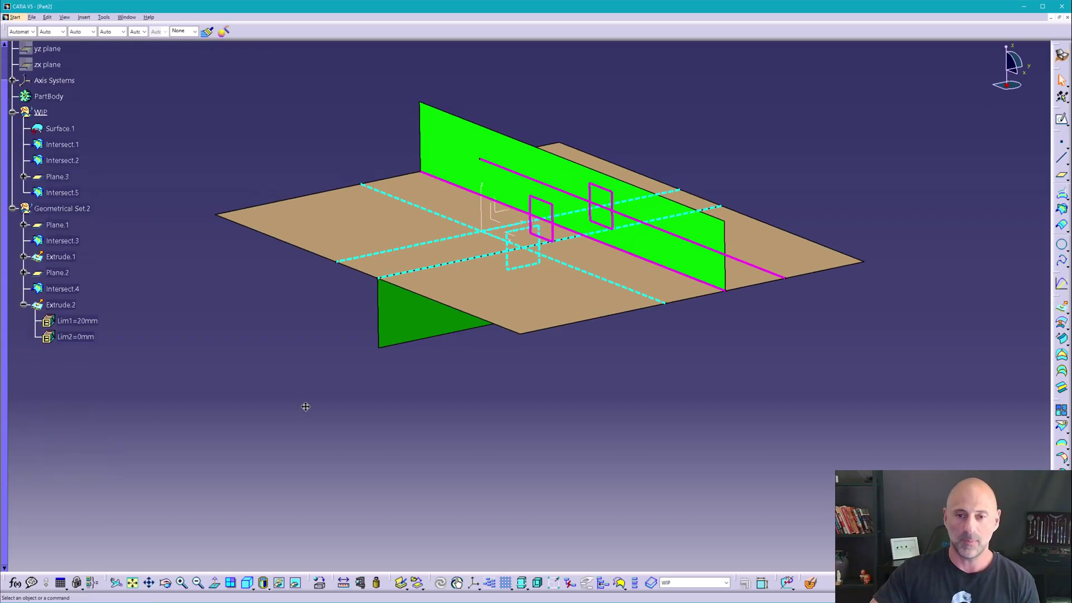
middle_drag(416, 366, 407, 411)
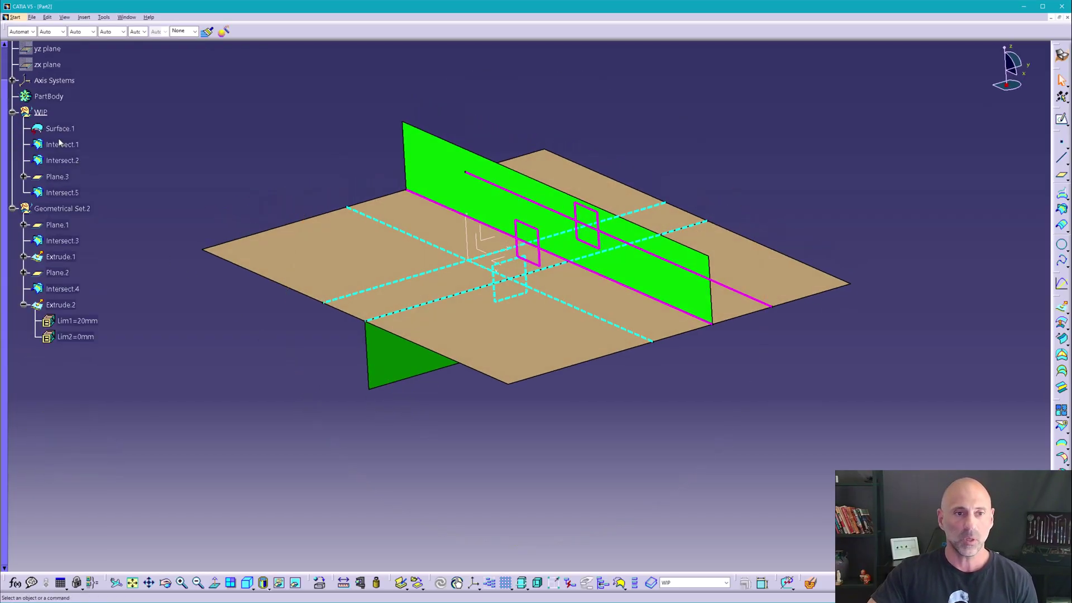
Select PartBody and start inserting a new geometrical set
click(66, 257)
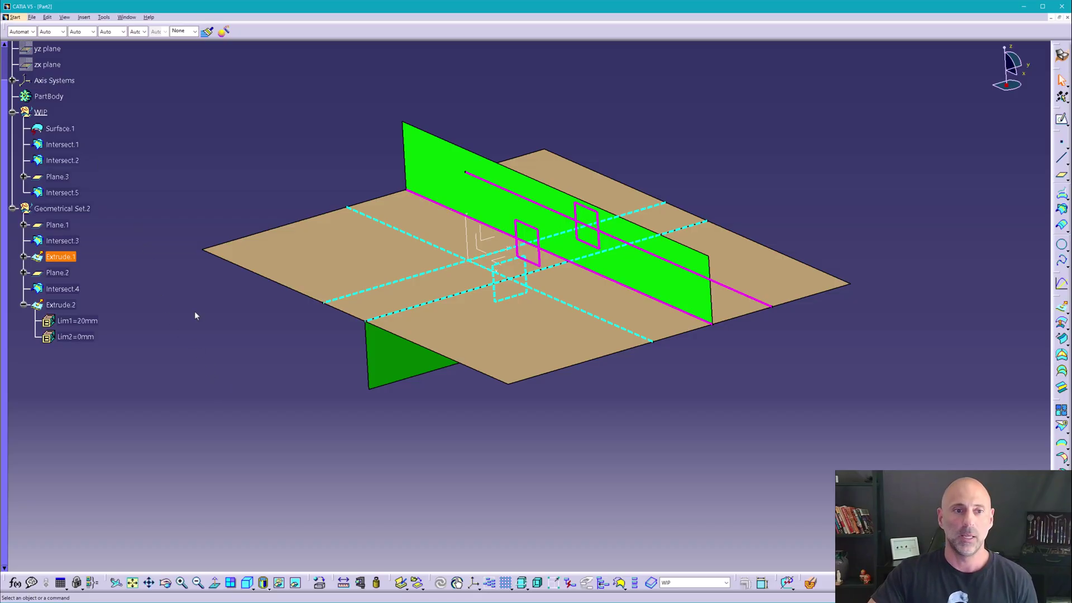
click(129, 229)
click(48, 96)
click(104, 18)
click(112, 67)
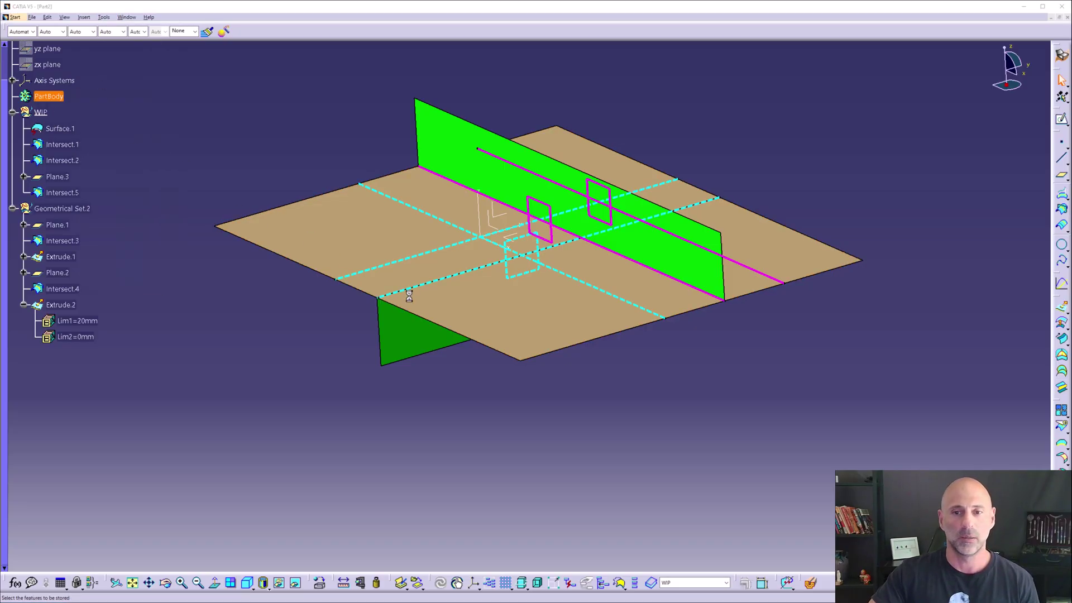
Confirm Geometrical Set.3 and create Offset.1 by offsetting Surface.1 by 25mm
key(Return)
middle_drag(533, 358, 465, 369)
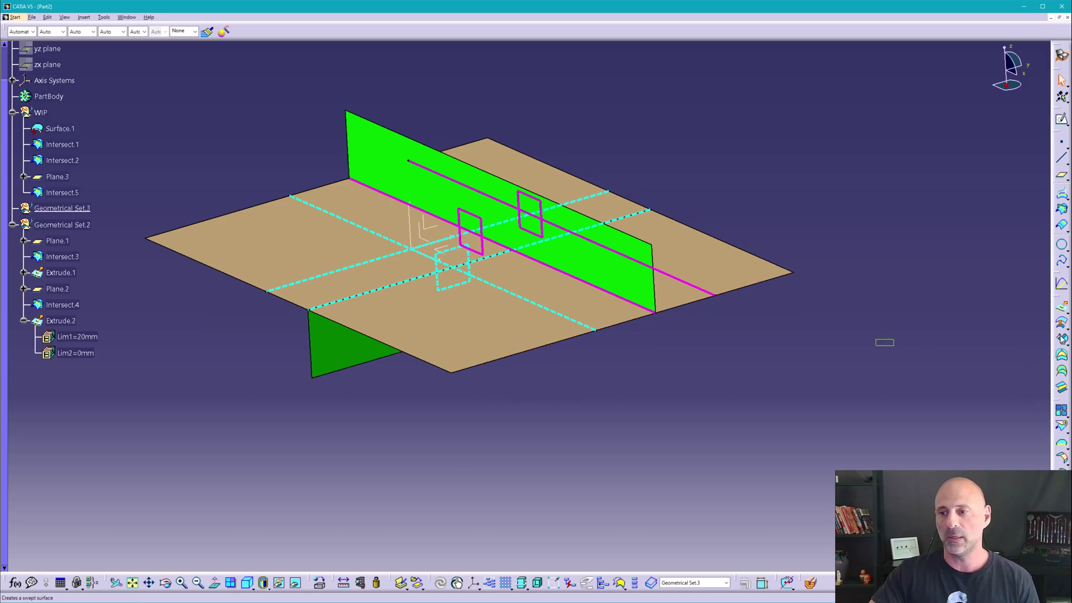
click(1062, 323)
click(706, 258)
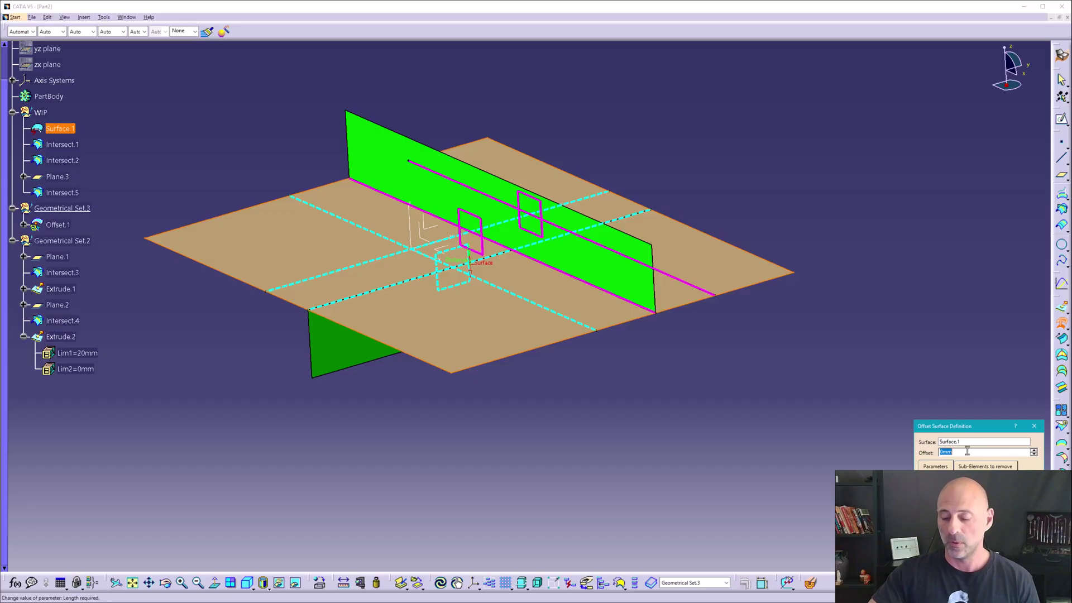
text(25)
key(Return)
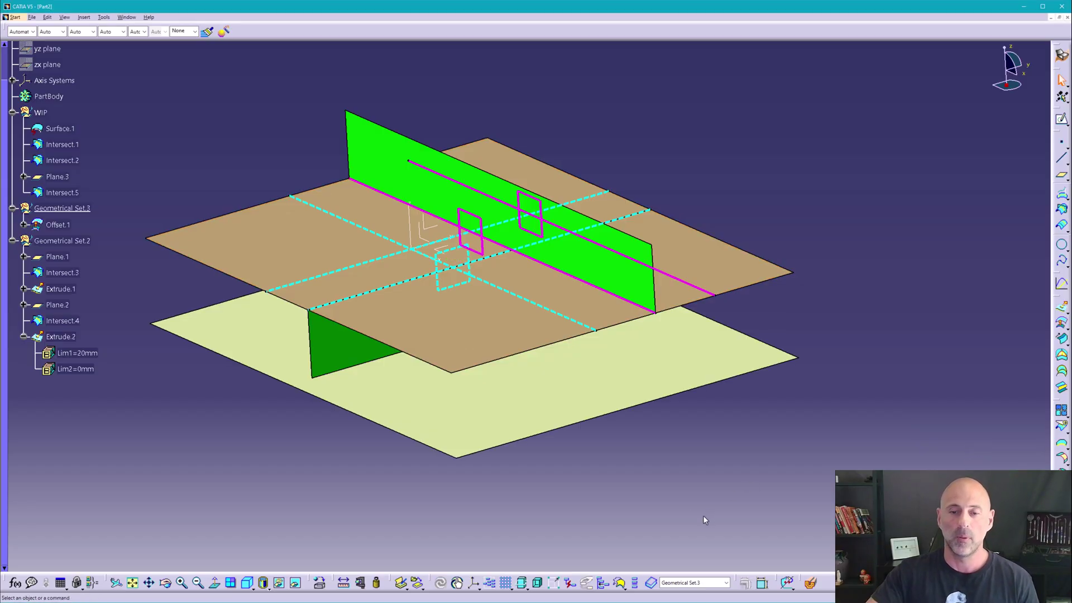
middle_drag(474, 341, 503, 364)
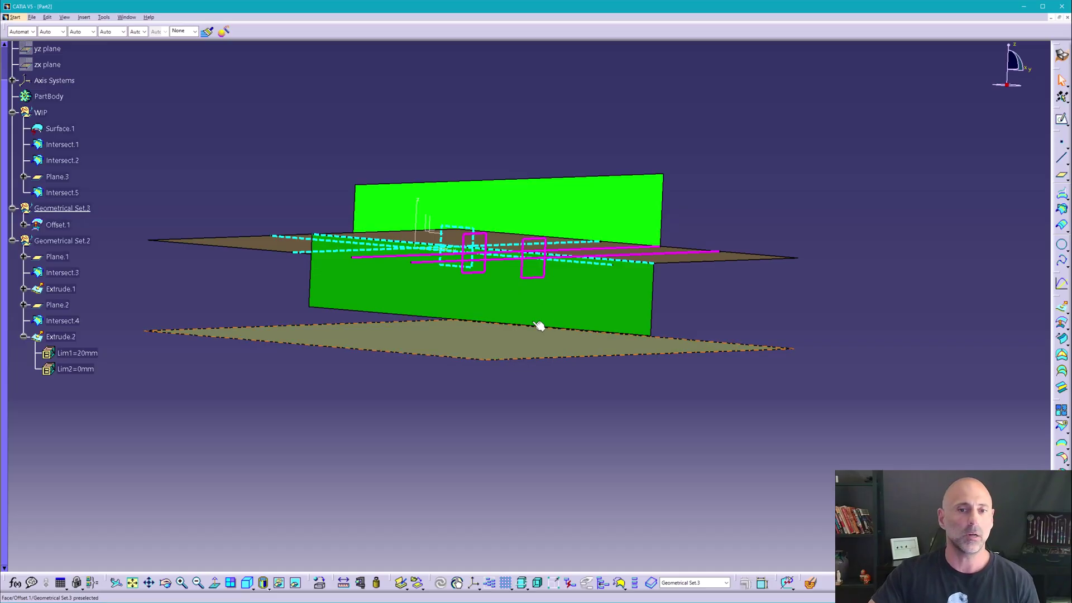
middle_drag(544, 319, 500, 349)
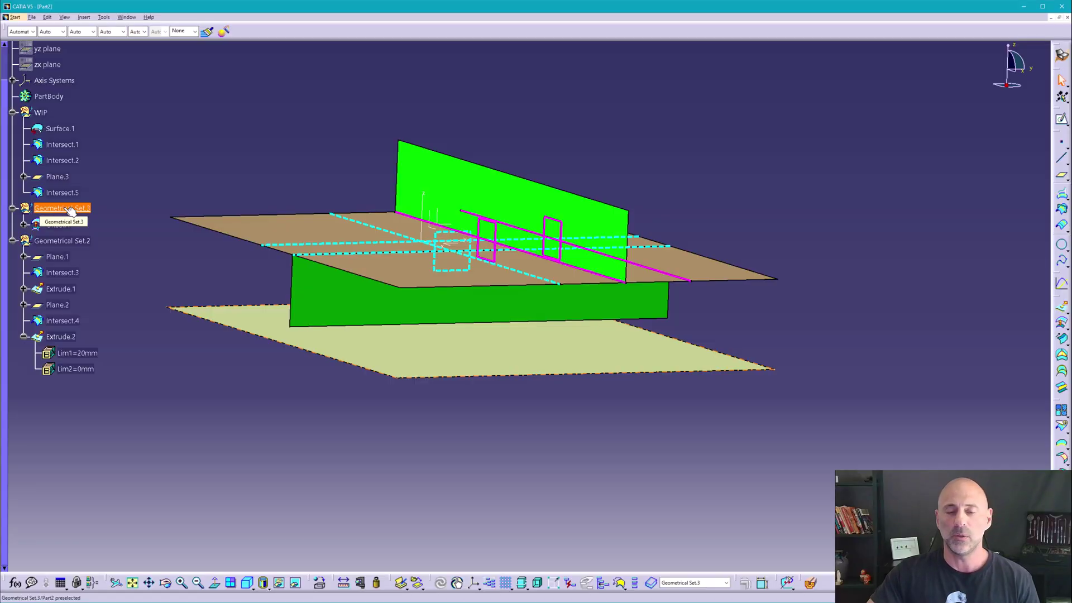
Replace Surface.1 with Offset.1 as the first element of Intersect.5
double_click(368, 254)
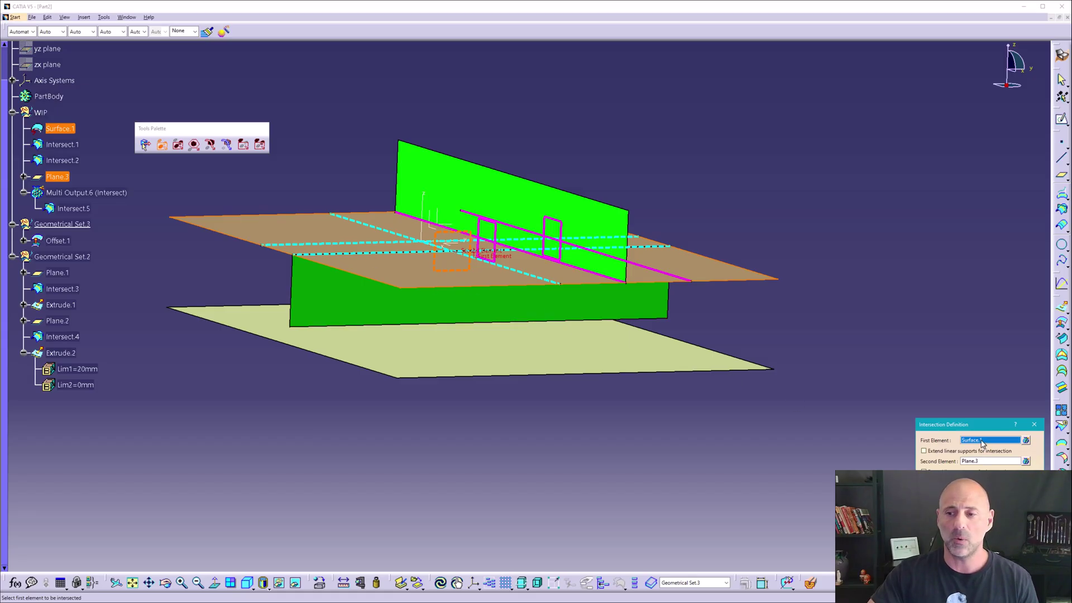
click(524, 343)
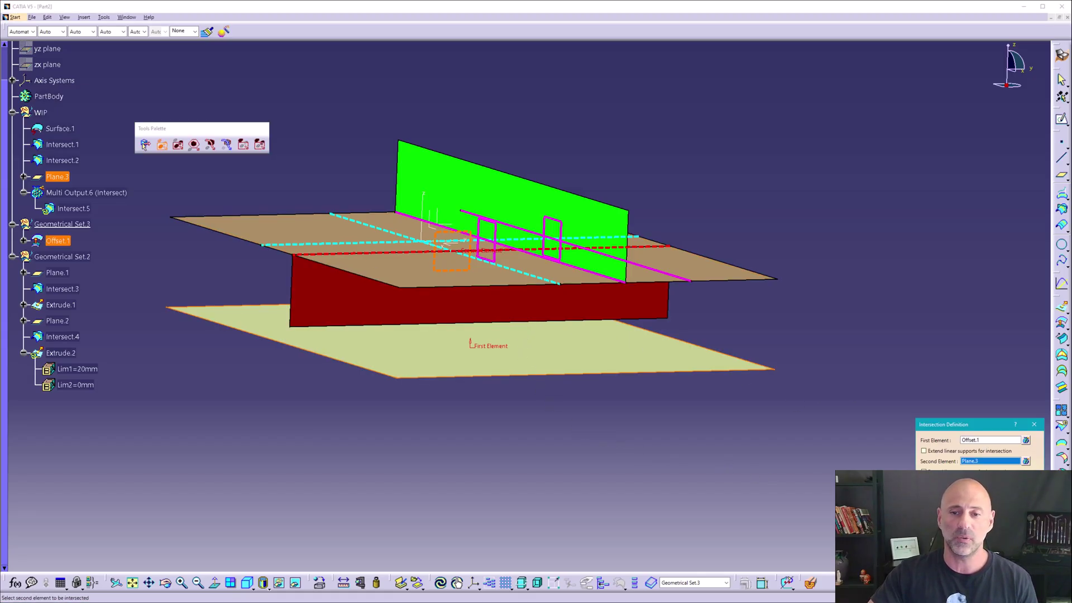
click(952, 570)
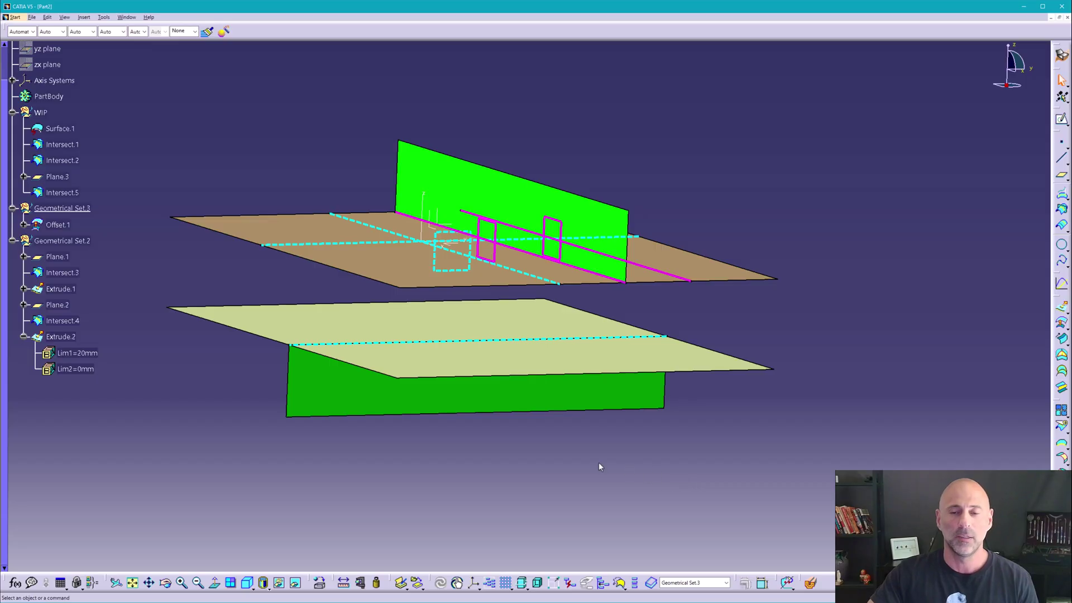